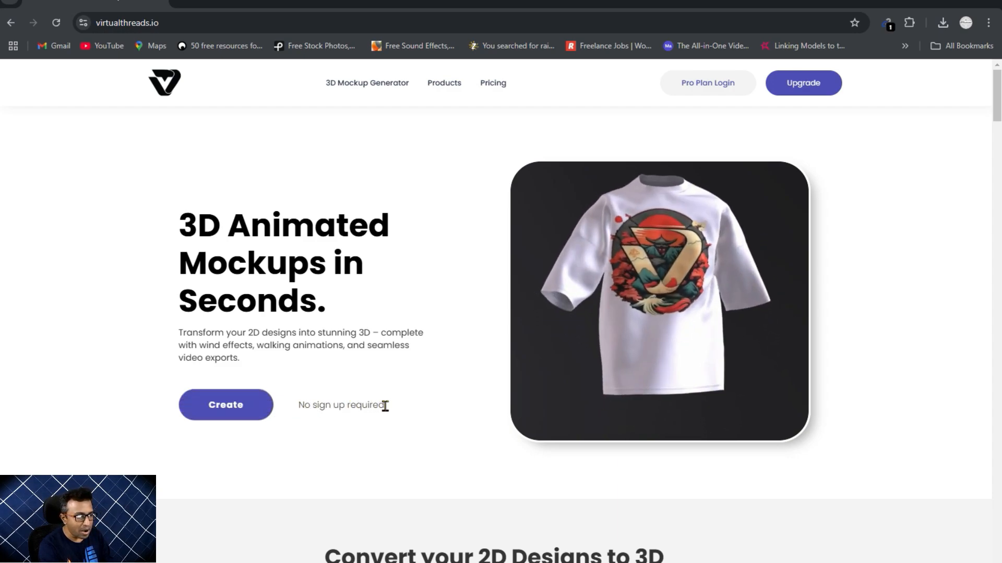
# Step: Open the 3D mockup creator and examine the blank T-shirt from the front, back and side
pyautogui.click(230, 412)
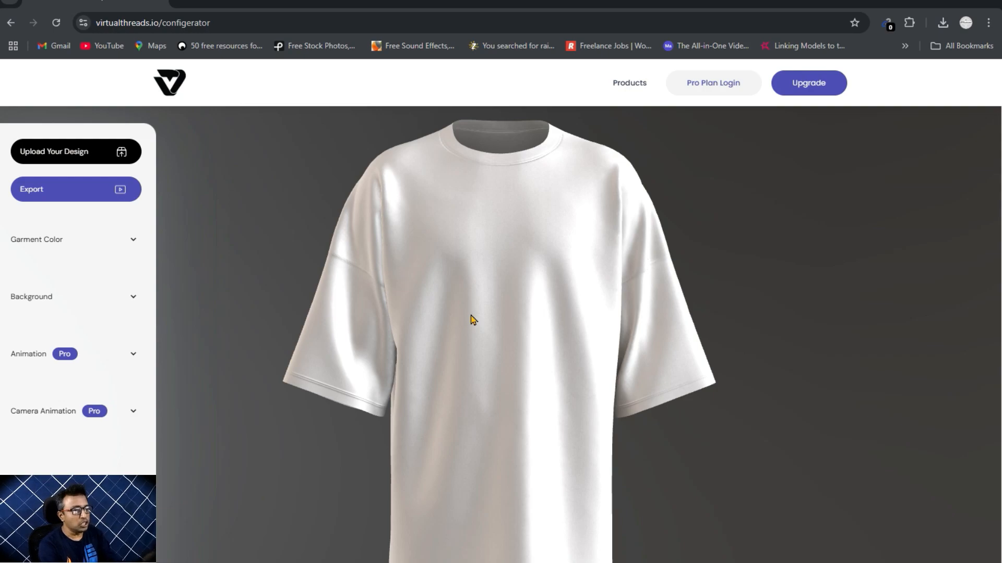
pyautogui.scroll(-5, 506, 328)
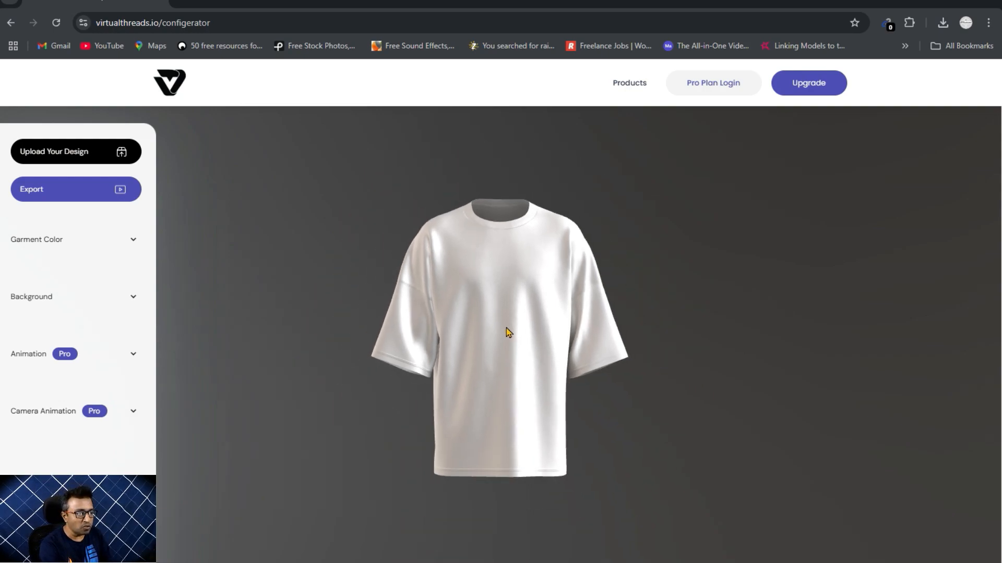
pyautogui.scroll(4, 506, 328)
pyautogui.scroll(-4, 506, 328)
pyautogui.scroll(3, 506, 328)
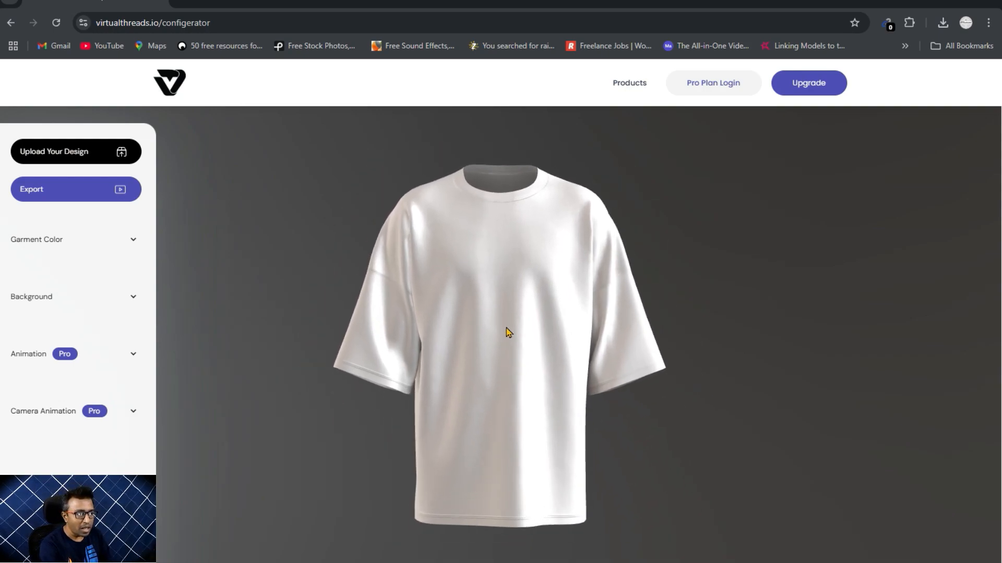
pyautogui.moveTo(417, 309); pyautogui.dragTo(671, 315)
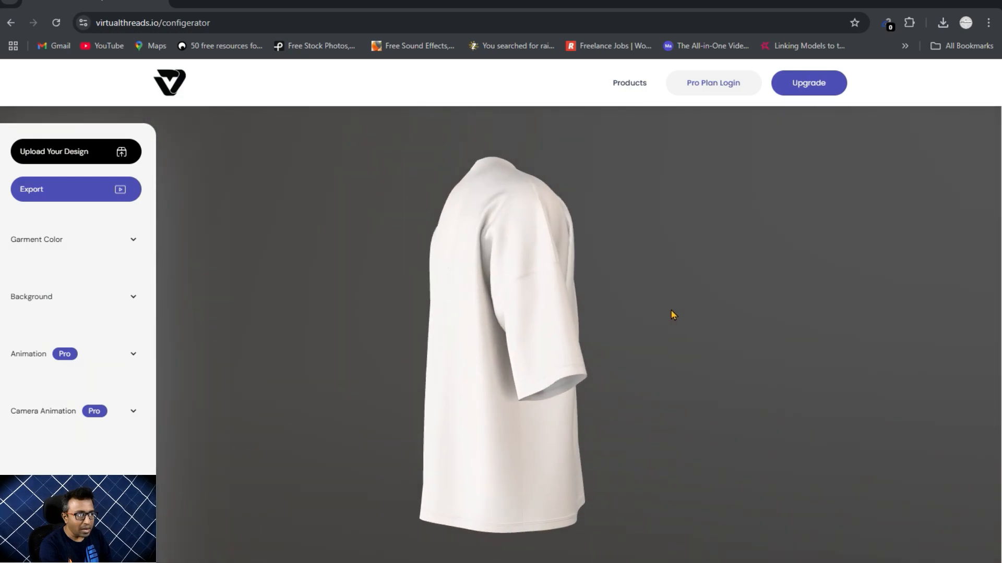
pyautogui.moveTo(462, 313); pyautogui.dragTo(549, 266)
pyautogui.moveTo(516, 209); pyautogui.dragTo(438, 250)
pyautogui.moveTo(604, 299); pyautogui.dragTo(428, 316)
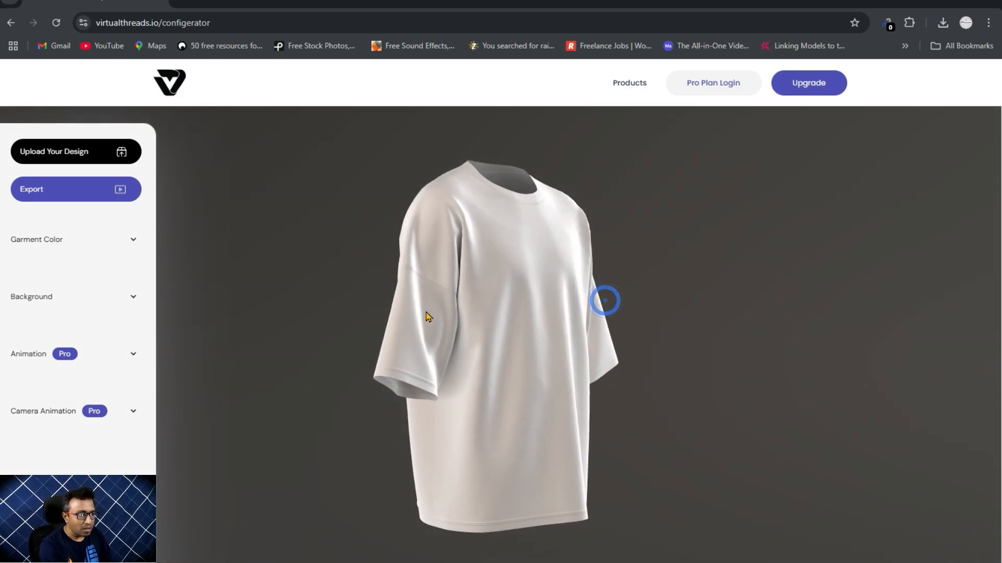
pyautogui.moveTo(532, 302); pyautogui.dragTo(444, 324)
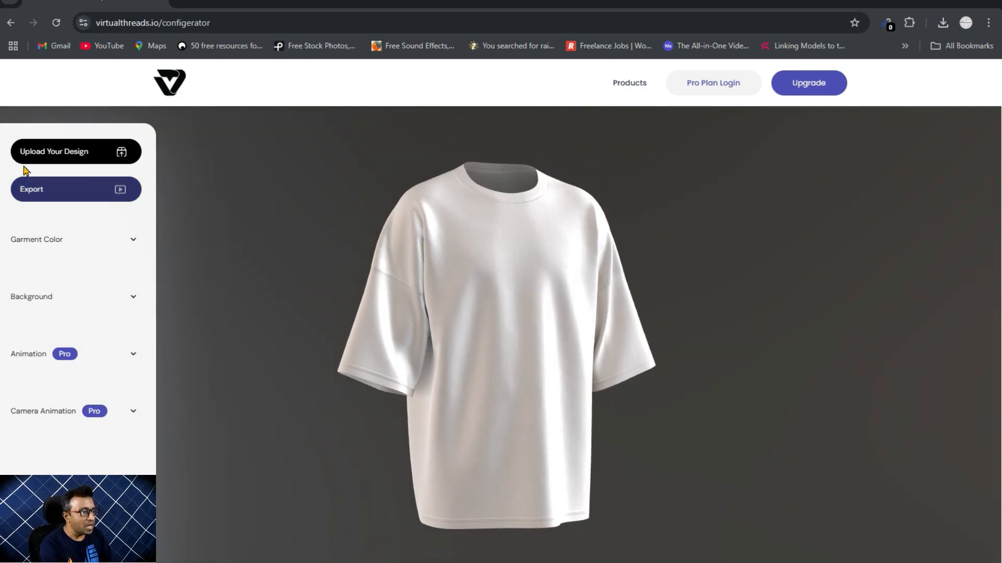
# Step: Open the design upload editor with its drawing tools and set the brush size to 5
pyautogui.click(57, 156)
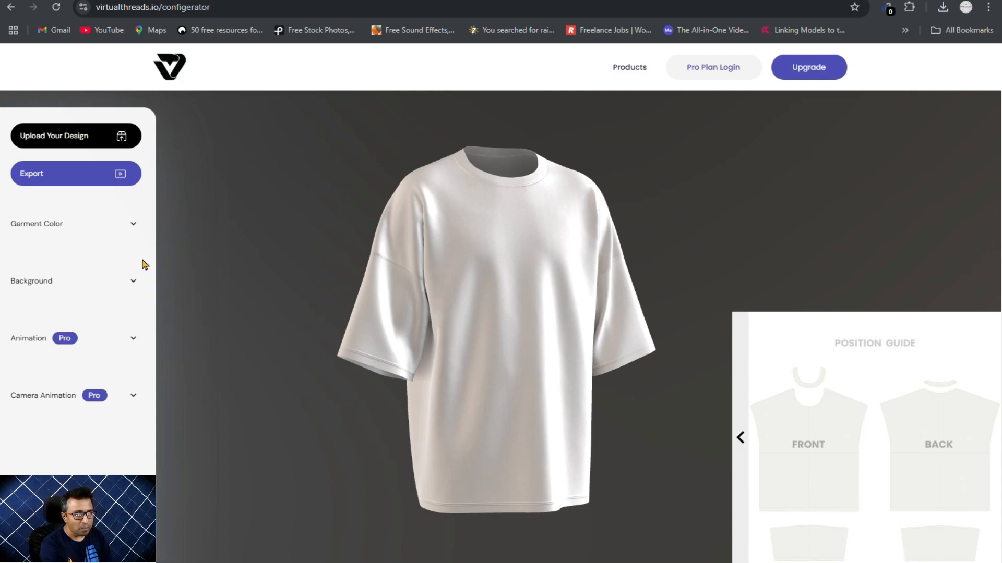
pyautogui.click(741, 441)
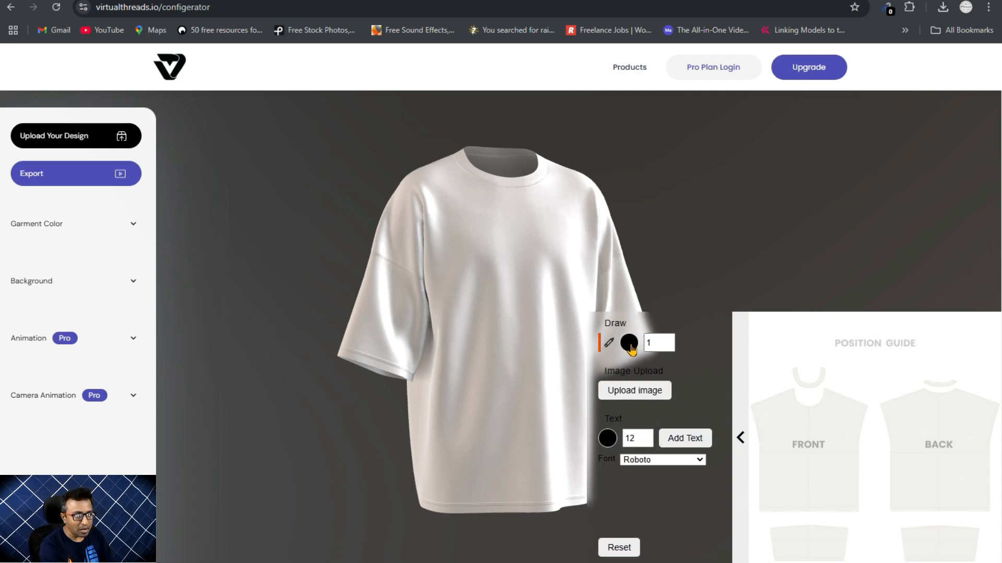
pyautogui.moveTo(656, 344)
pyautogui.mouseDown()
pyautogui.moveTo(637, 347)
pyautogui.moveTo(668, 344)
pyautogui.mouseUp()
pyautogui.click(667, 342)
# Step: Draw a black freehand spiral on the front panel of the position guide and reset the design
pyautogui.click(629, 343)
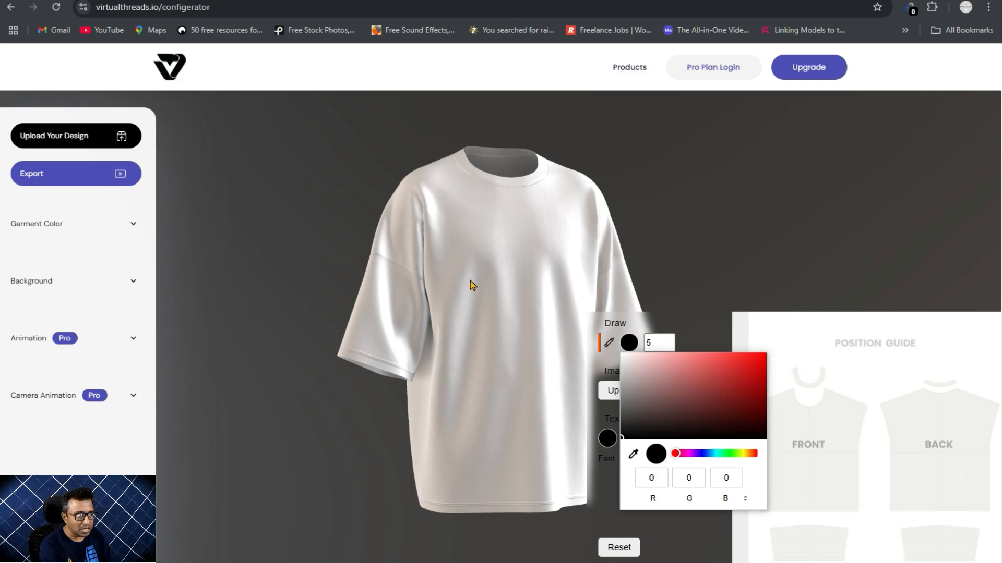
pyautogui.moveTo(469, 281); pyautogui.dragTo(503, 321)
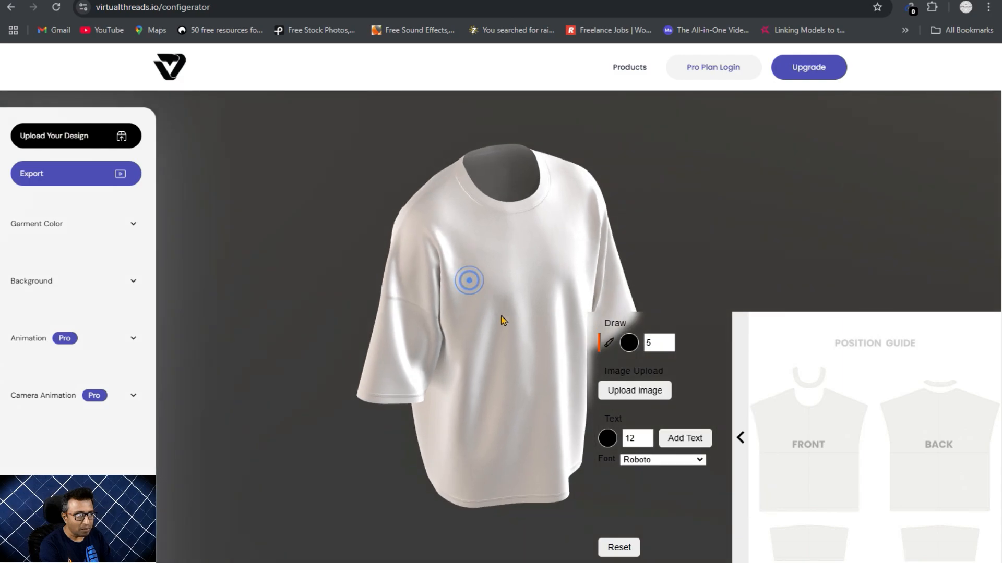
pyautogui.click(608, 346)
pyautogui.moveTo(809, 443)
pyautogui.mouseDown()
pyautogui.moveTo(824, 441)
pyautogui.moveTo(787, 454)
pyautogui.moveTo(803, 471)
pyautogui.mouseUp()
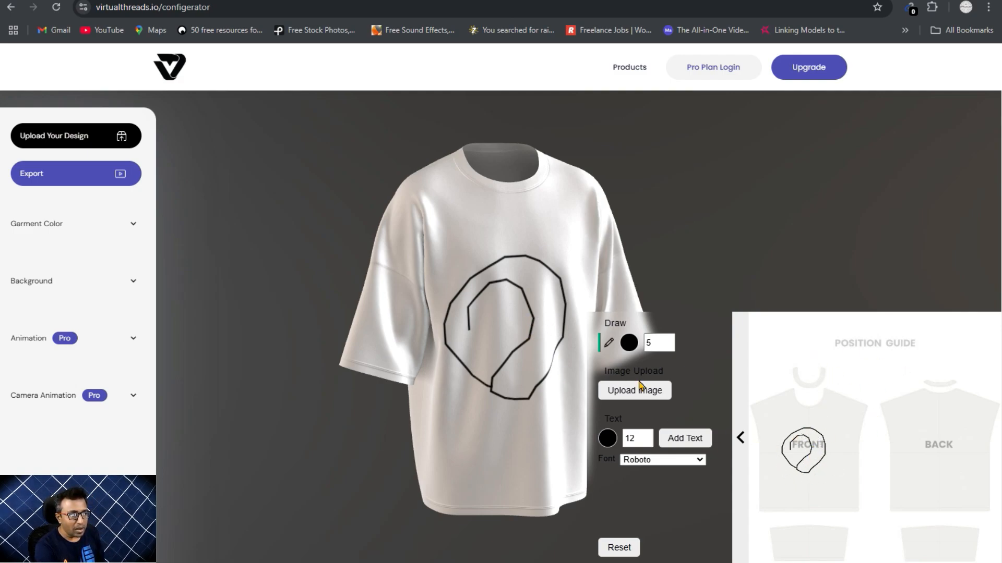
pyautogui.click(619, 547)
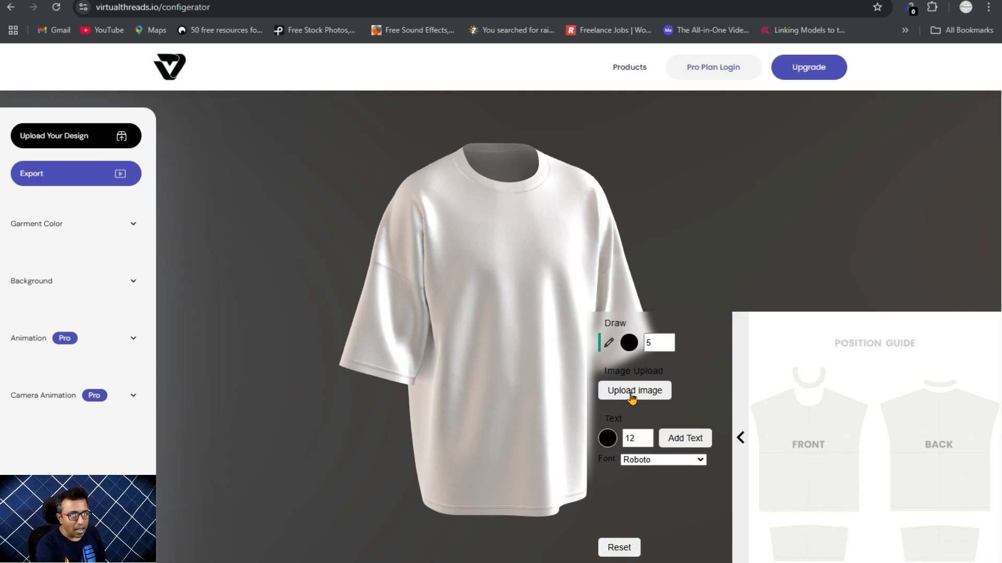
# Step: Draw freehand strokes in red (255, 0, 0) on the front panel of the position guide and reset the design
pyautogui.click(628, 343)
pyautogui.click(765, 355)
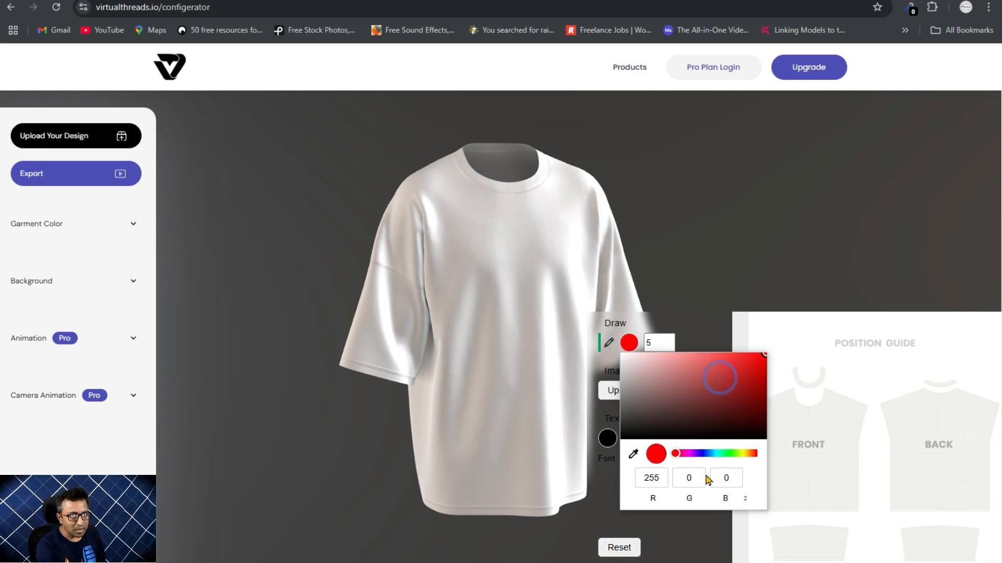
pyautogui.click(674, 531)
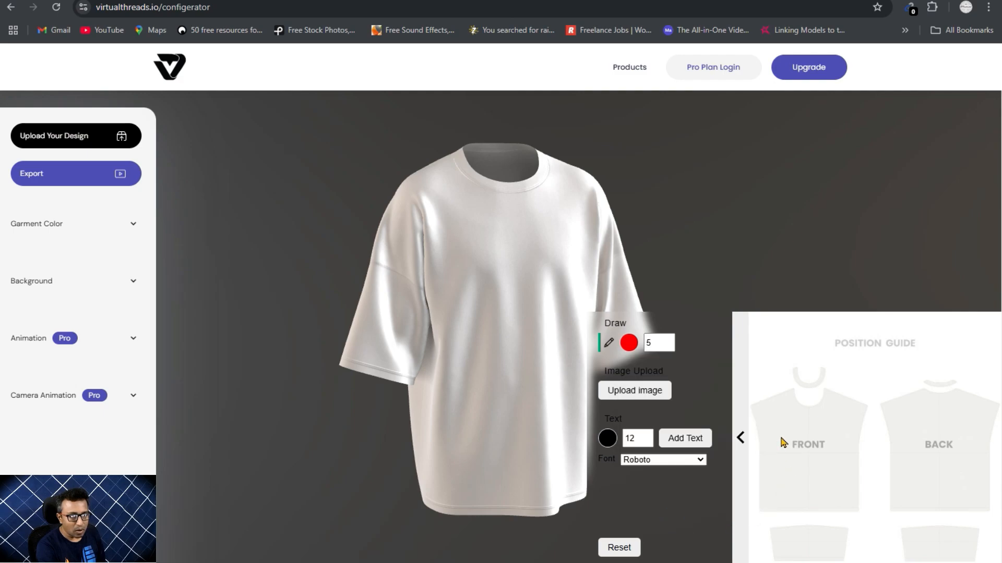
pyautogui.moveTo(781, 432)
pyautogui.mouseDown()
pyautogui.moveTo(794, 434)
pyautogui.moveTo(796, 471)
pyautogui.mouseUp()
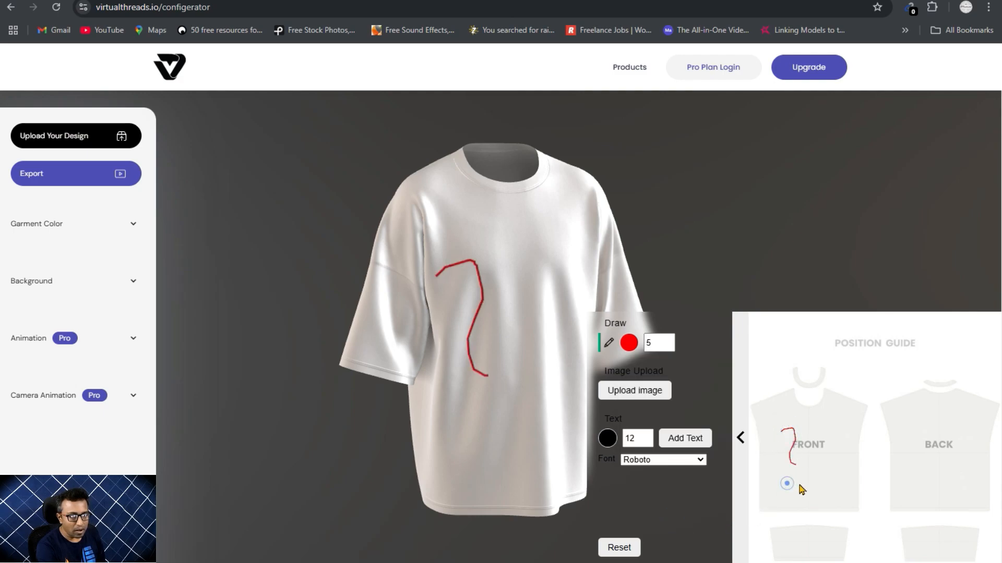
pyautogui.moveTo(823, 429); pyautogui.dragTo(830, 480)
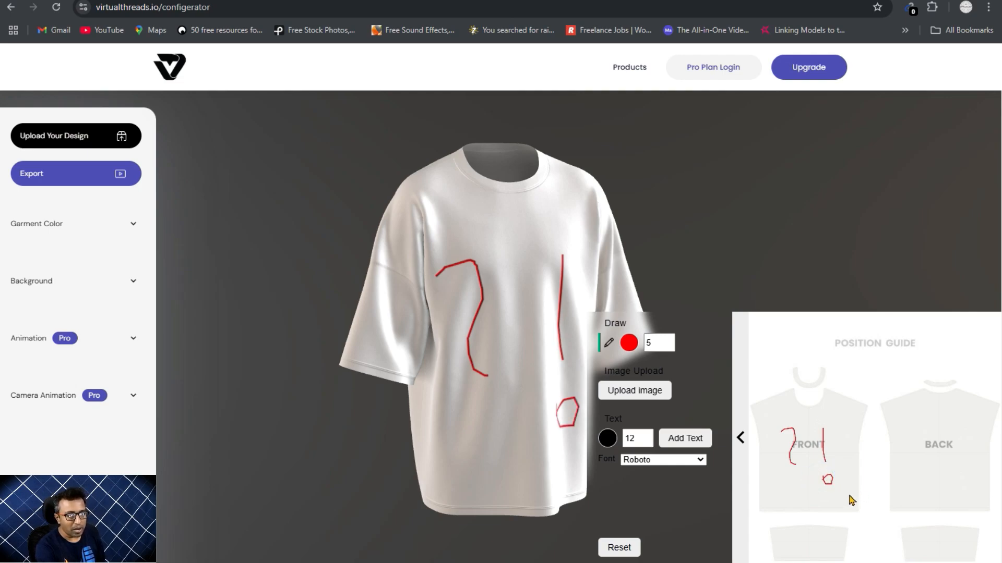
pyautogui.click(628, 550)
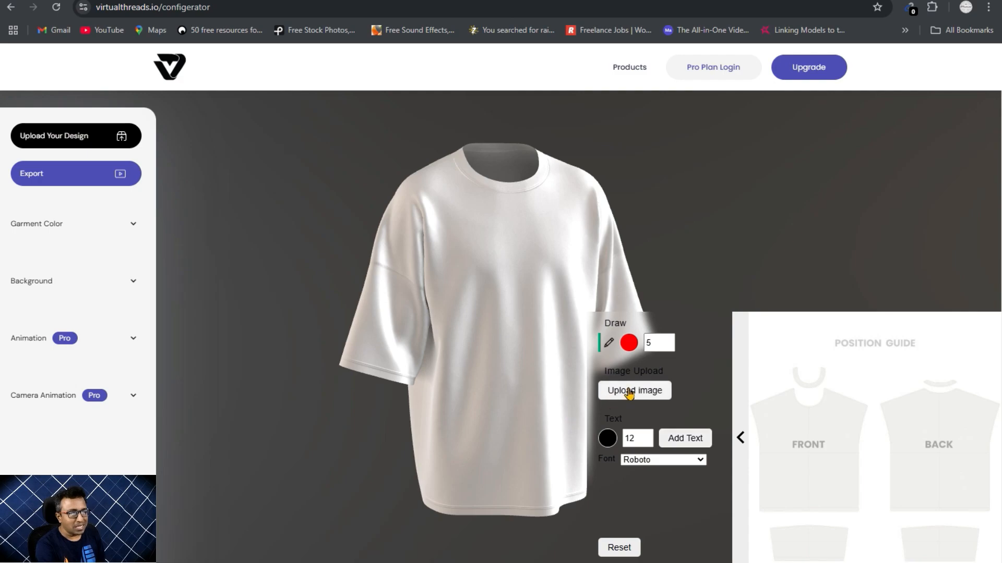
# Step: Add a black text element reading "Tshirt design" in Roboto at size 12
pyautogui.click(608, 440)
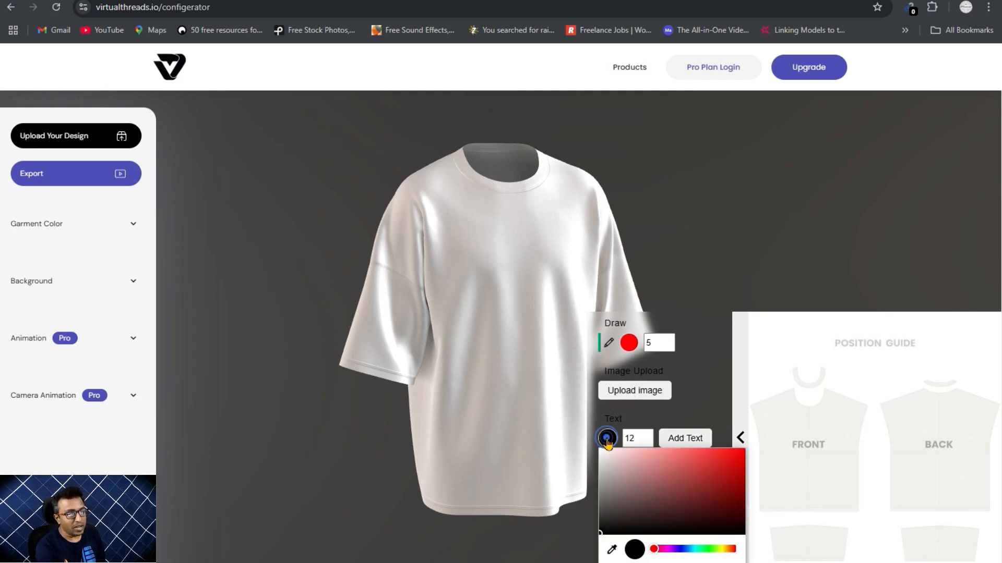
pyautogui.click(715, 372)
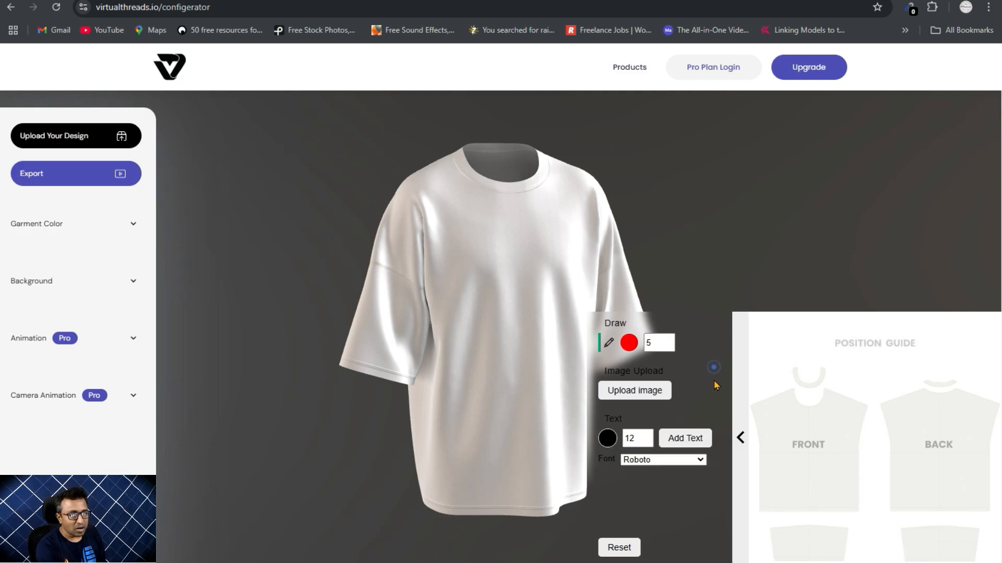
pyautogui.click(682, 437)
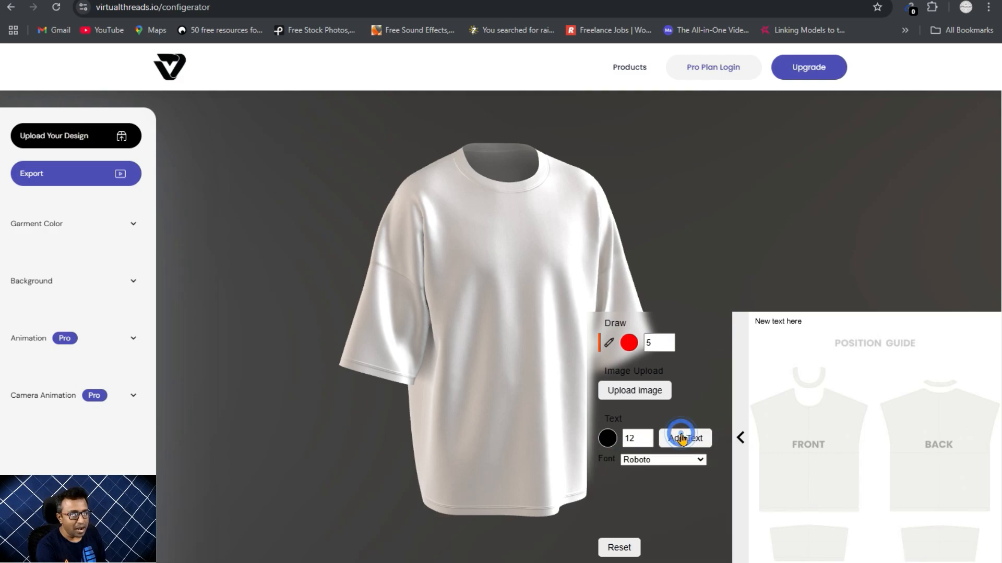
pyautogui.click(767, 322)
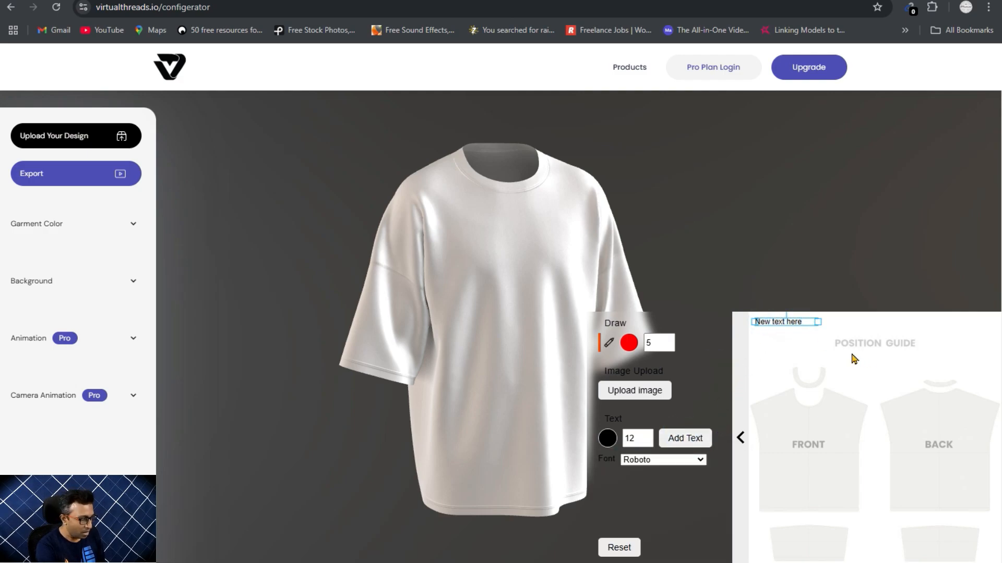
pyautogui.hotkey('ctrl', 'a')
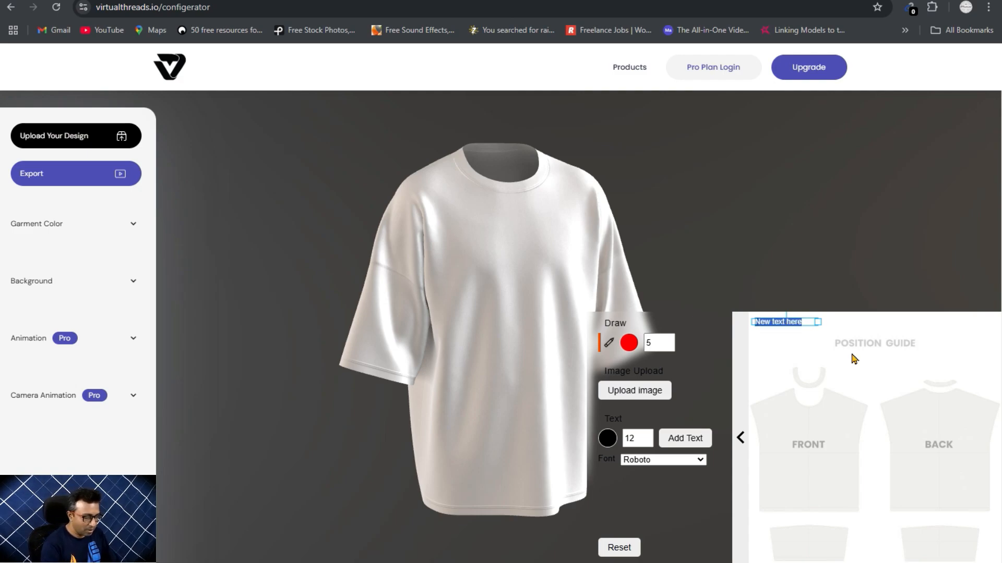
pyautogui.write('T')
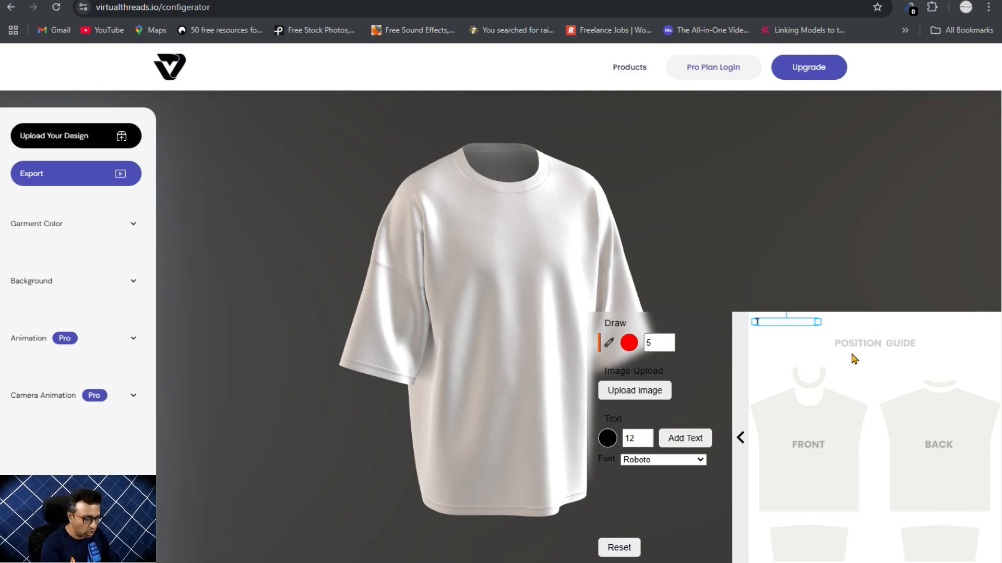
pyautogui.write('shirt des')
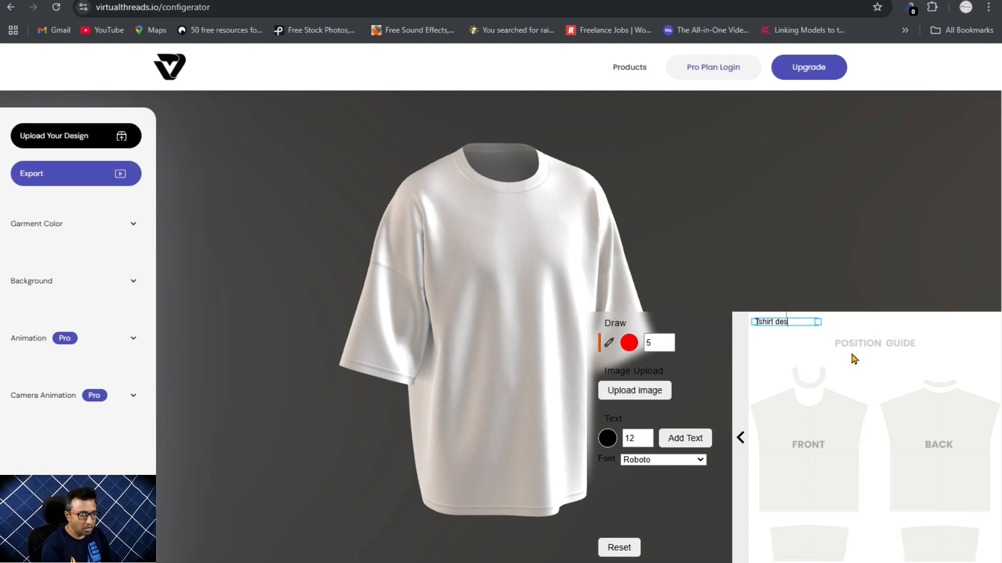
pyautogui.write('ign')
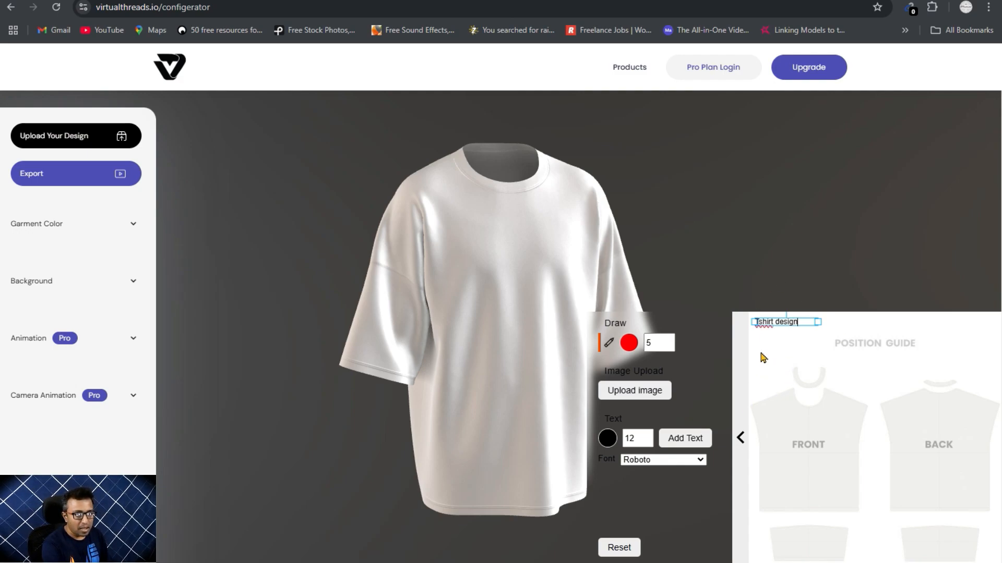
# Step: Move the "Tshirt design" text to the centre of the front panel and turn the shirt to face forward
pyautogui.click(761, 349)
pyautogui.moveTo(765, 323); pyautogui.dragTo(800, 447)
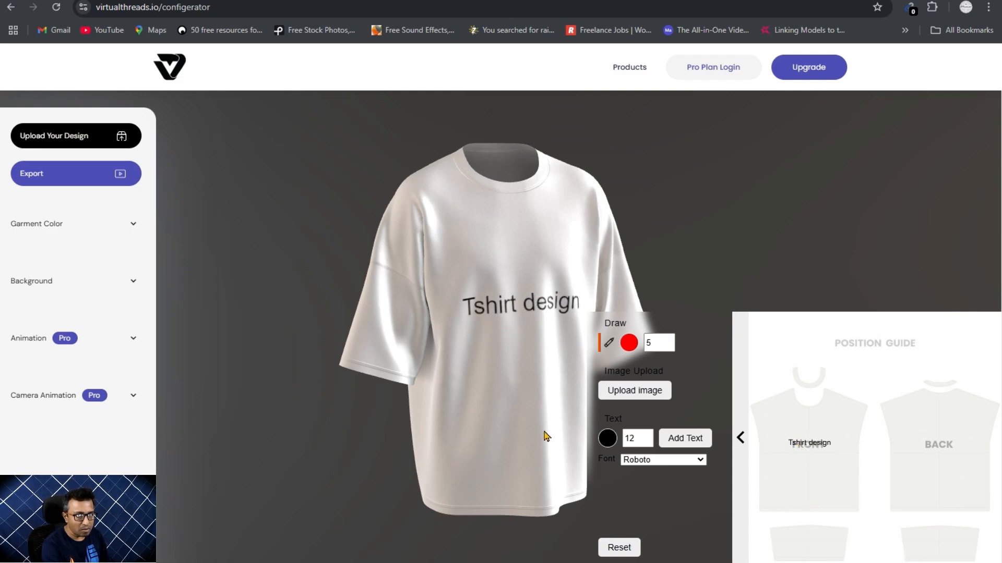
pyautogui.moveTo(521, 402); pyautogui.dragTo(501, 403)
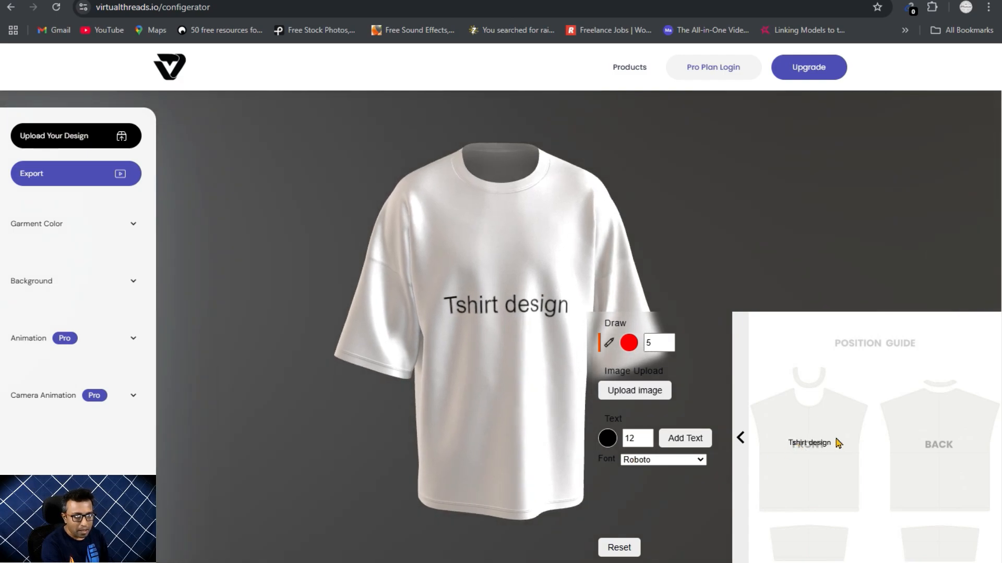
# Step: Try Arial on the "Tshirt design" text and set its font to Times New Roman
pyautogui.doubleClick(802, 443)
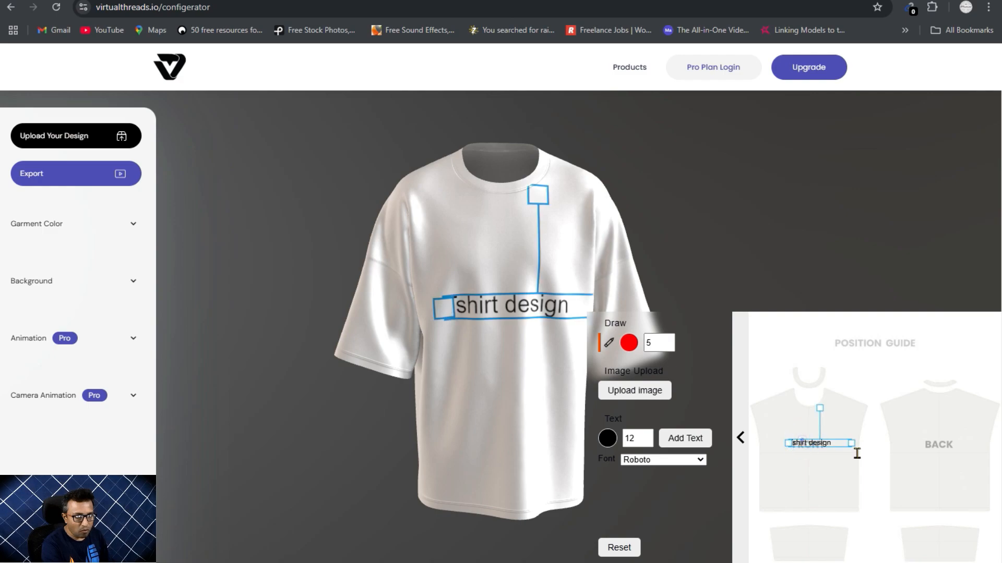
pyautogui.hotkey('ctrl', 'a')
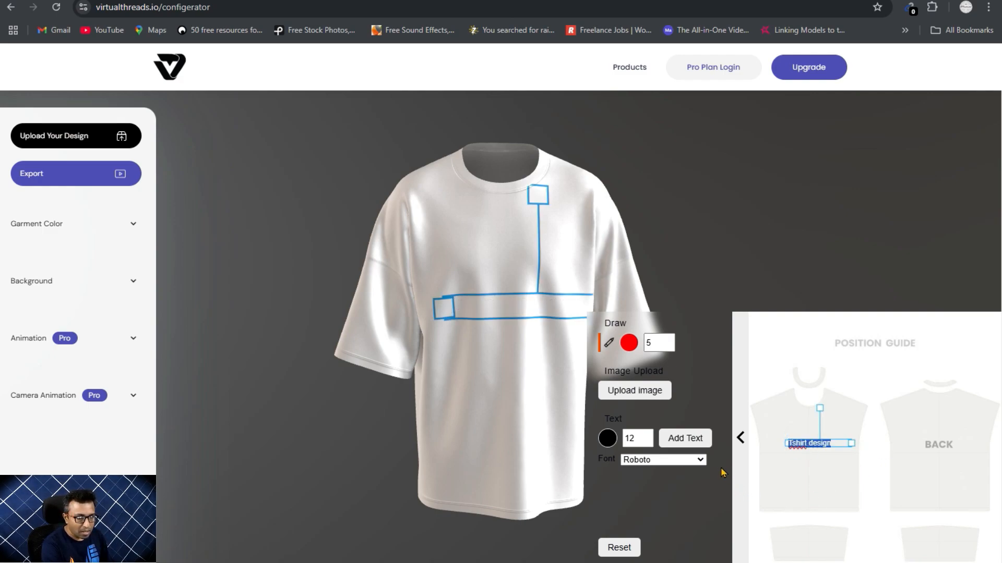
pyautogui.click(699, 460)
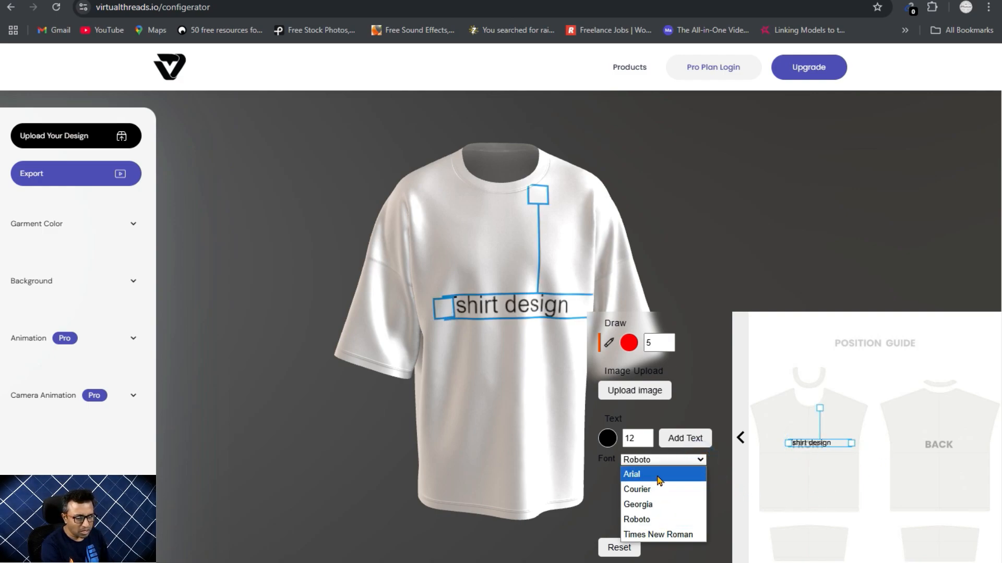
pyautogui.click(656, 479)
pyautogui.click(699, 459)
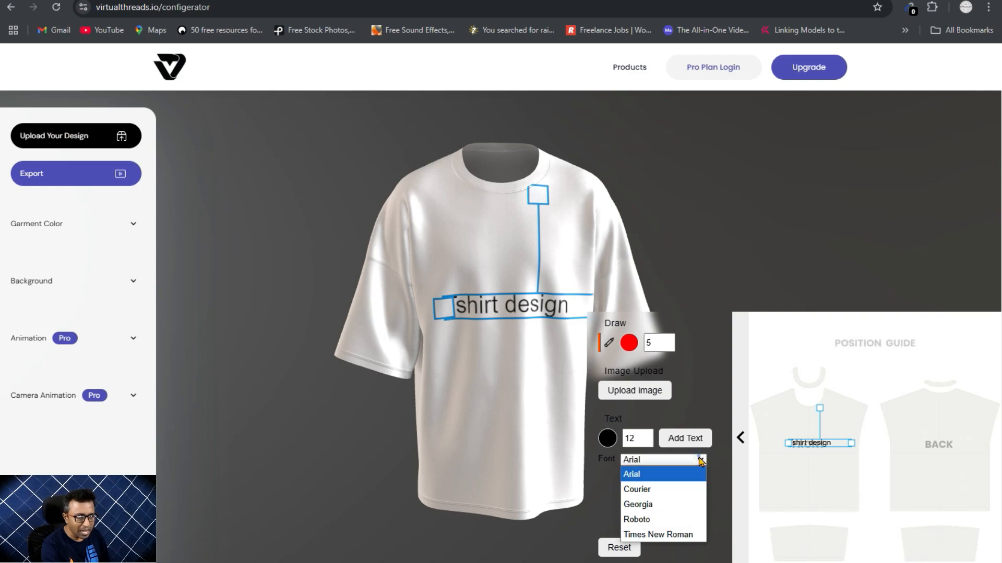
pyautogui.click(660, 535)
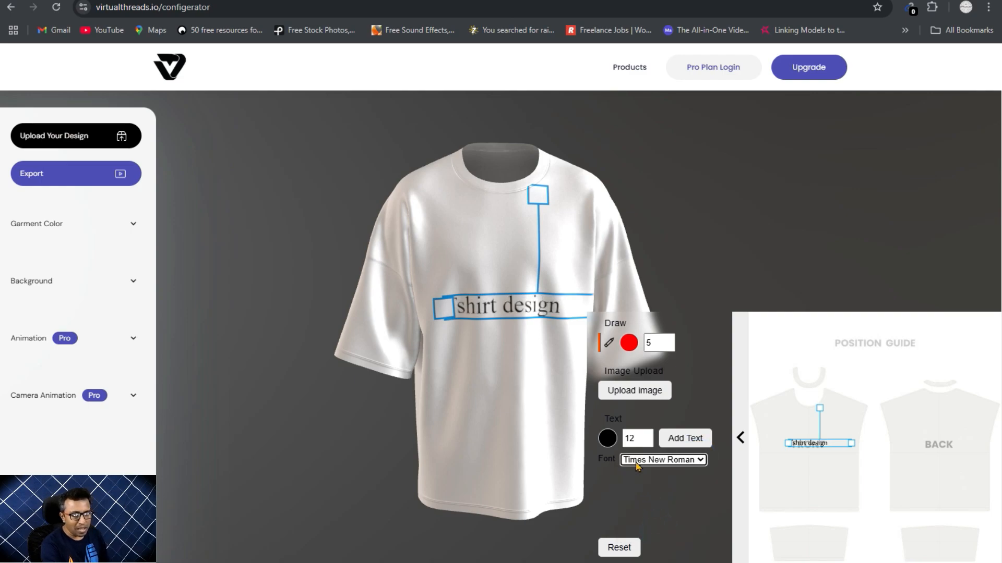
# Step: Reset the design to remove the "Tshirt design" text from the front panel
pyautogui.click(785, 472)
pyautogui.click(826, 430)
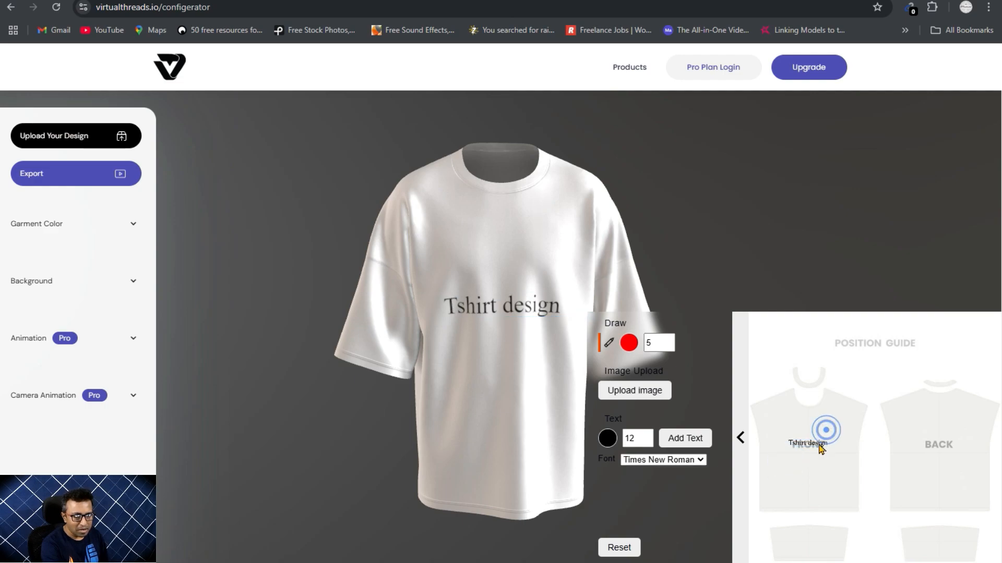
pyautogui.click(819, 445)
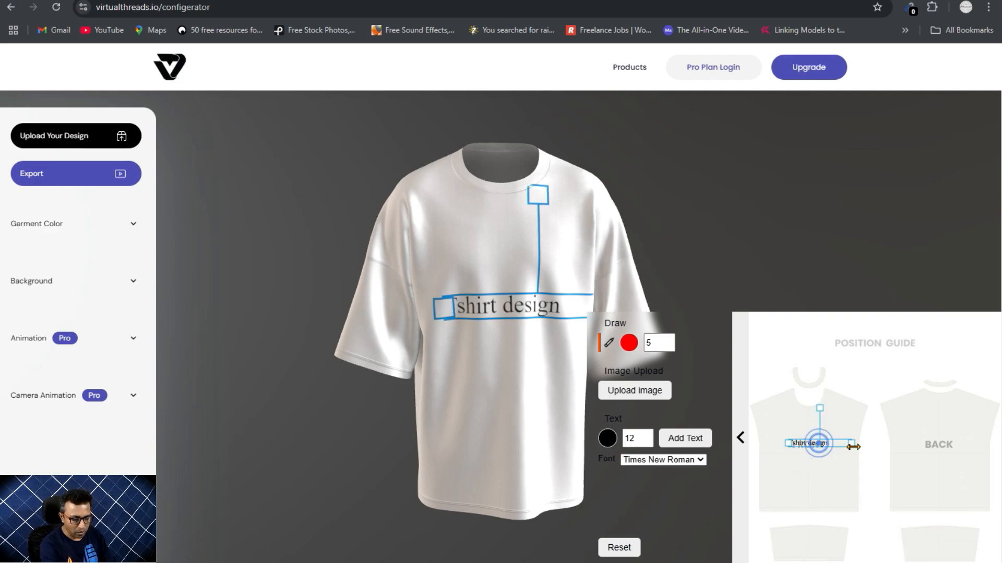
pyautogui.click(625, 553)
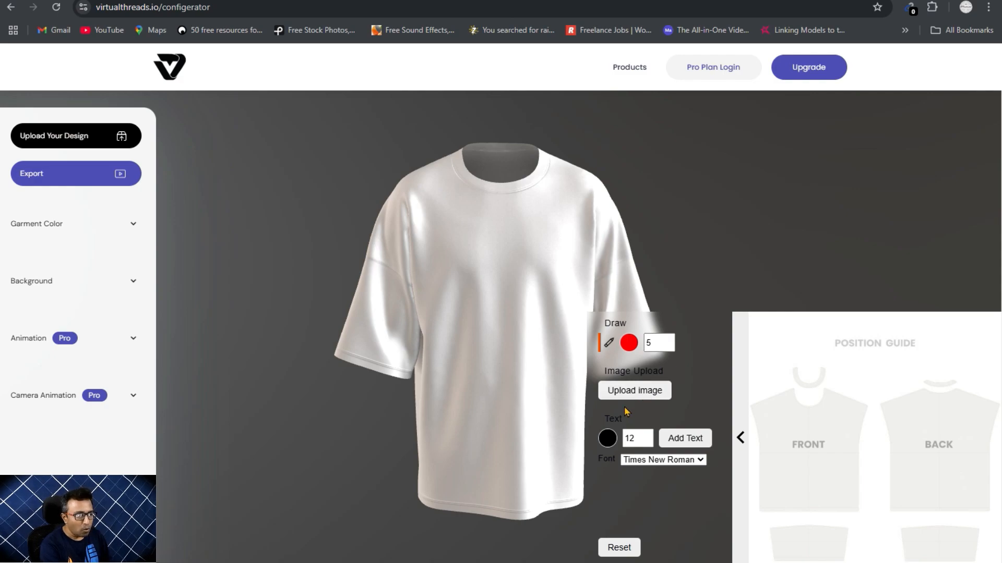
# Step: Set the garment color to black (RGB 0, 0, 0)
pyautogui.click(133, 224)
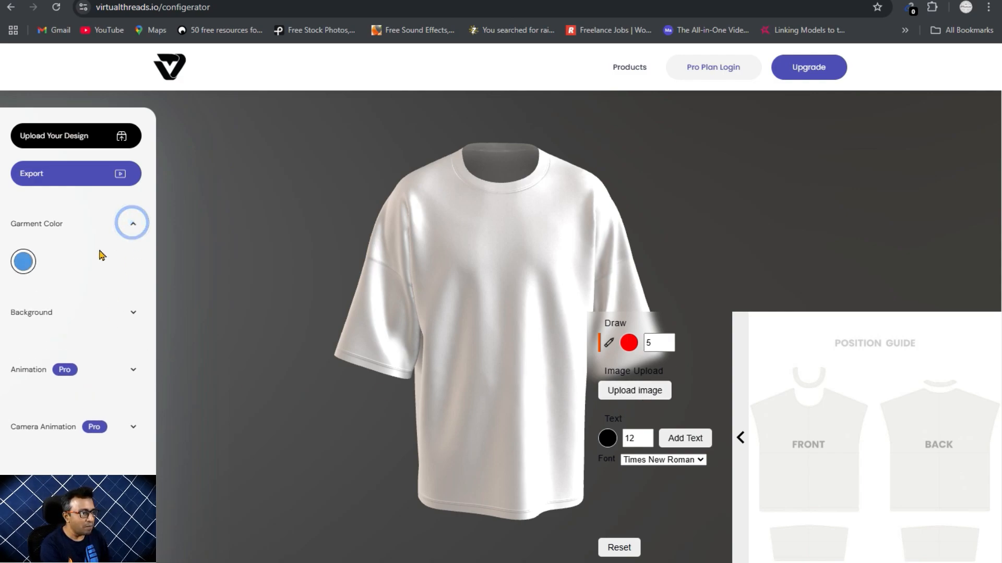
pyautogui.click(24, 262)
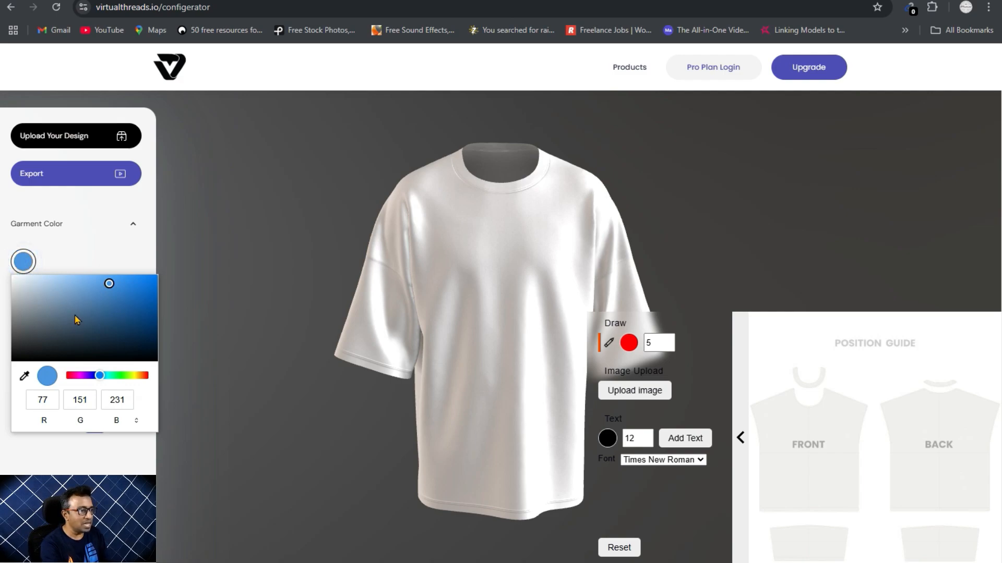
pyautogui.moveTo(77, 312); pyautogui.dragTo(102, 313)
pyautogui.moveTo(99, 375); pyautogui.dragTo(67, 377)
pyautogui.moveTo(102, 313); pyautogui.dragTo(179, 308)
pyautogui.moveTo(111, 351); pyautogui.dragTo(2, 365)
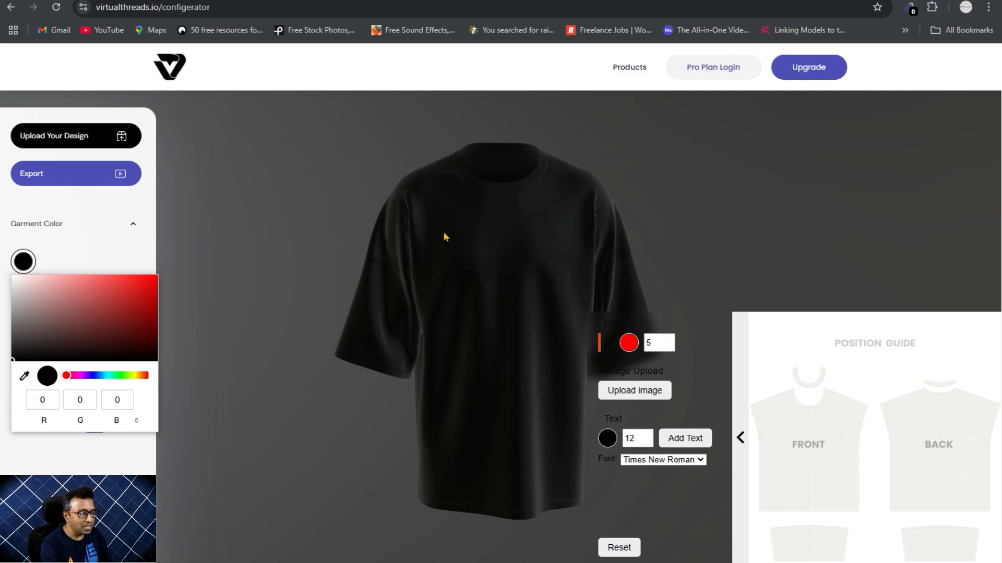
pyautogui.click(453, 235)
# Step: Set the background color to dark red (RGB 179, 0, 0)
pyautogui.click(46, 314)
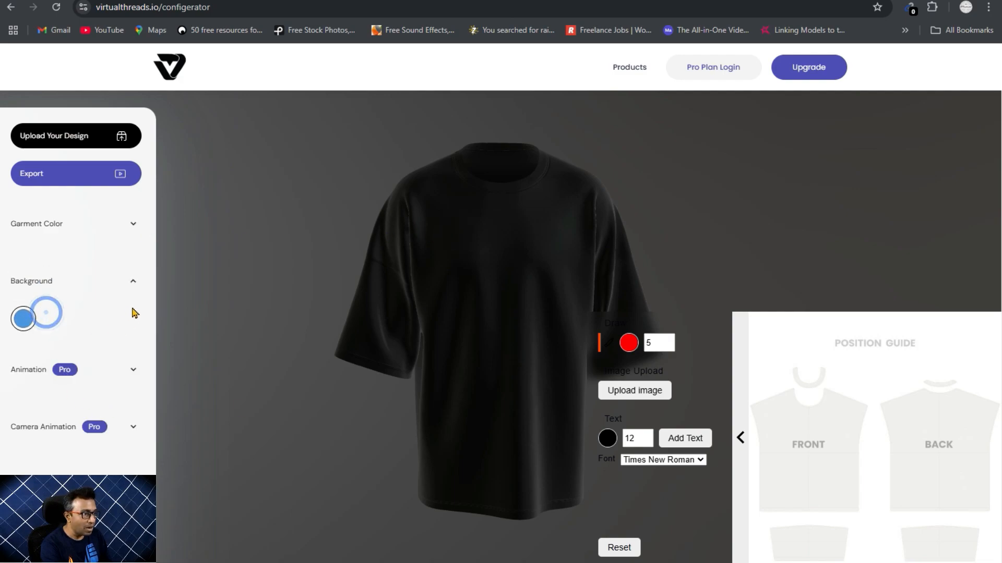
pyautogui.click(23, 318)
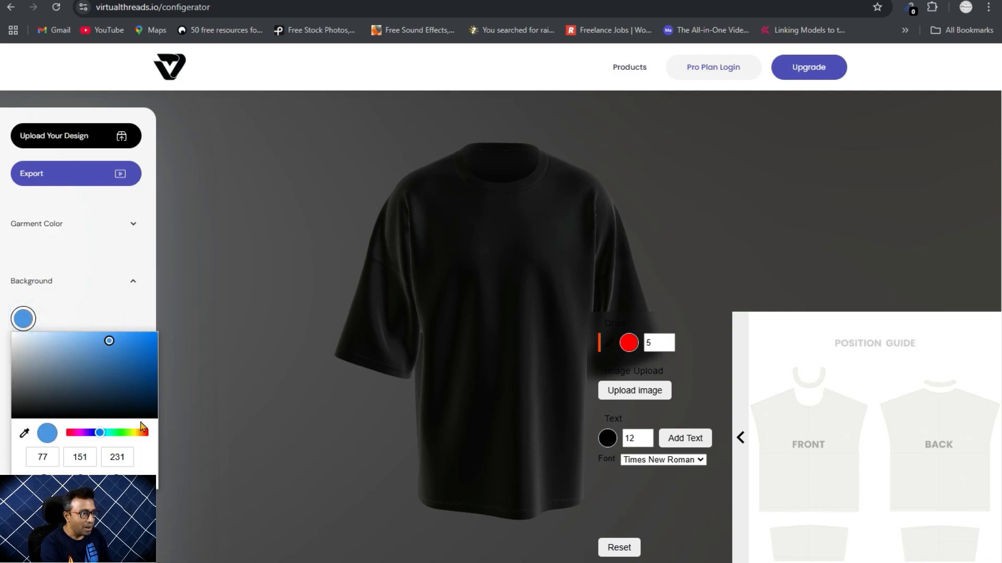
pyautogui.moveTo(143, 438); pyautogui.dragTo(54, 441)
pyautogui.moveTo(120, 368)
pyautogui.mouseDown()
pyautogui.moveTo(168, 375)
pyautogui.moveTo(185, 359)
pyautogui.mouseUp()
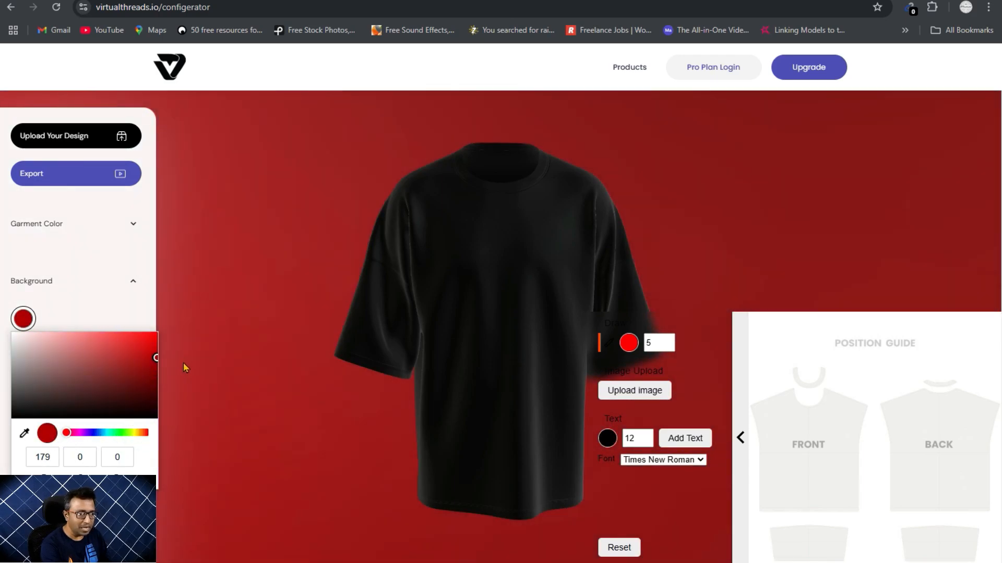
pyautogui.click(855, 477)
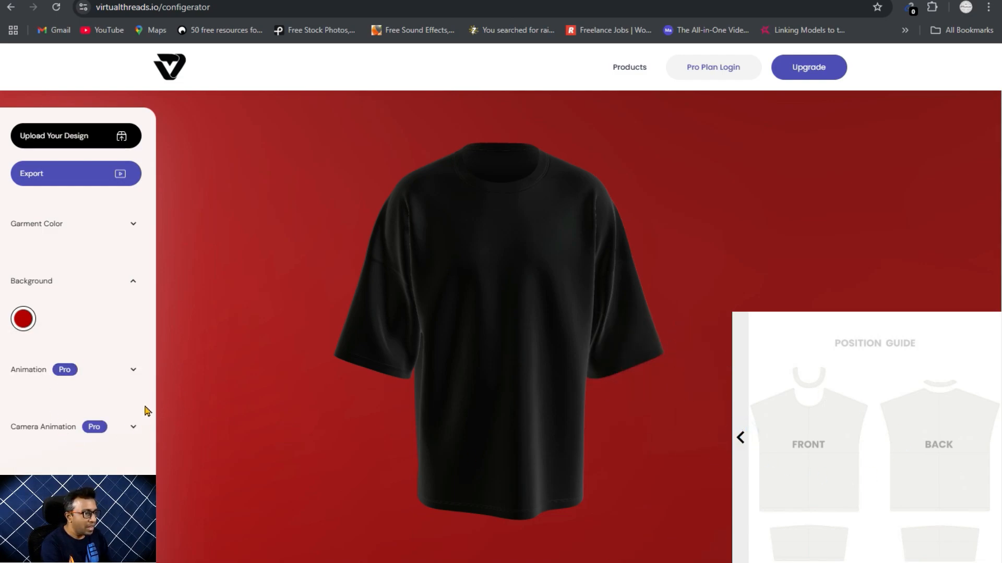
# Step: Upload the "logo" image with the Graphic Training Channel GTC artwork to the position guide
pyautogui.click(740, 437)
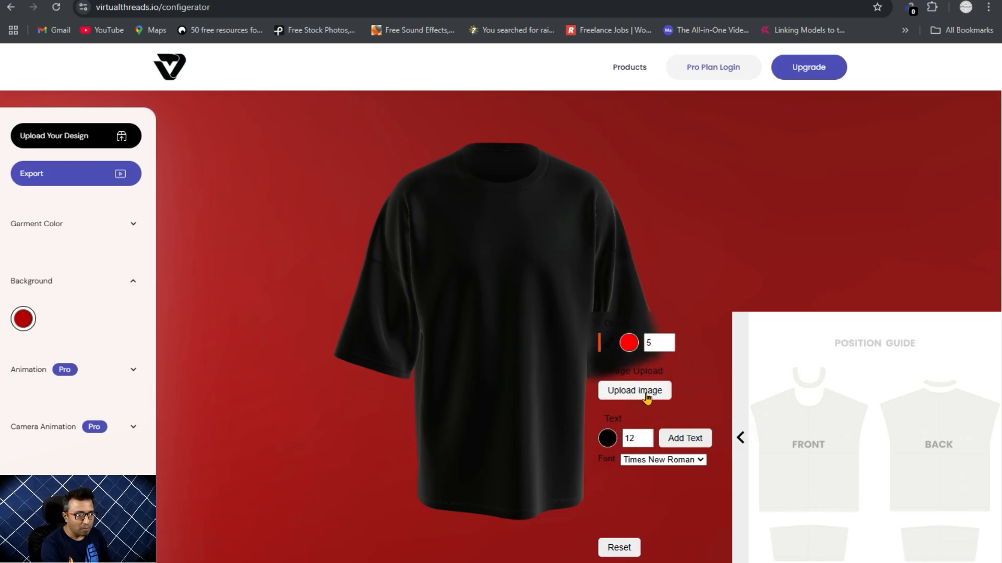
pyautogui.click(646, 395)
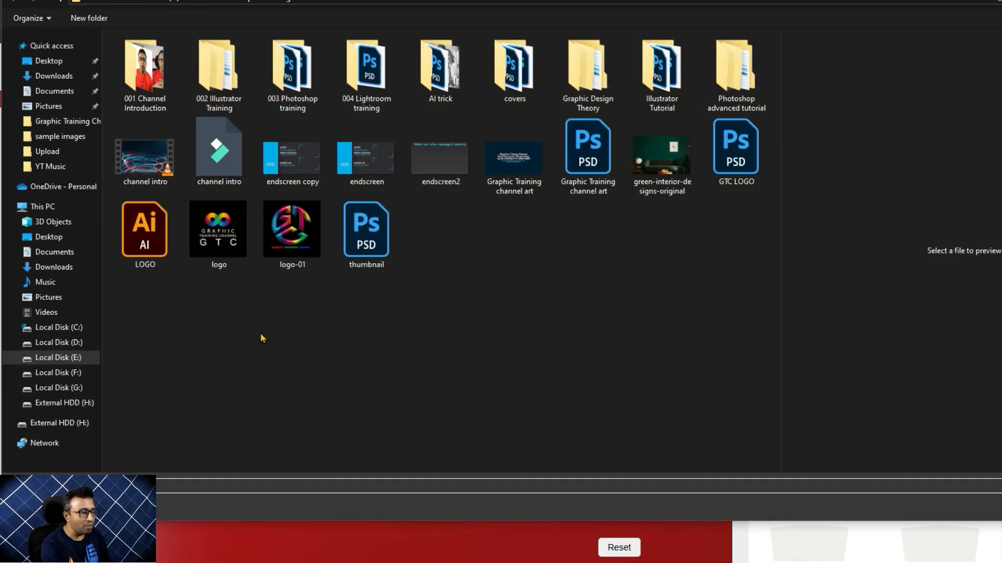
pyautogui.click(220, 230)
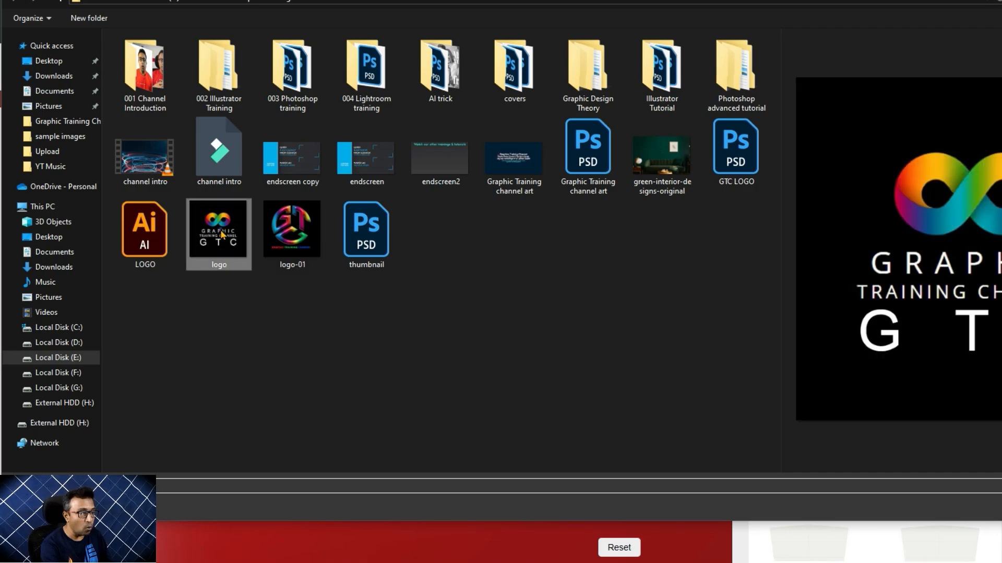
pyautogui.doubleClick(219, 229)
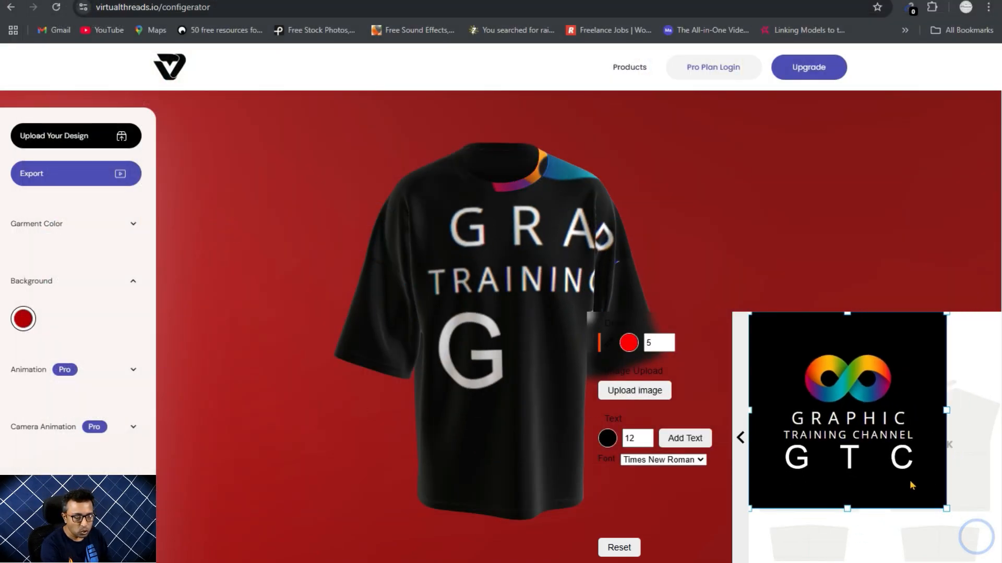
# Step: Shrink the GTC logo to fit the middle of the back panel and rotate the shirt to inspect its back
pyautogui.moveTo(910, 484); pyautogui.dragTo(858, 422)
pyautogui.moveTo(912, 445); pyautogui.dragTo(936, 447)
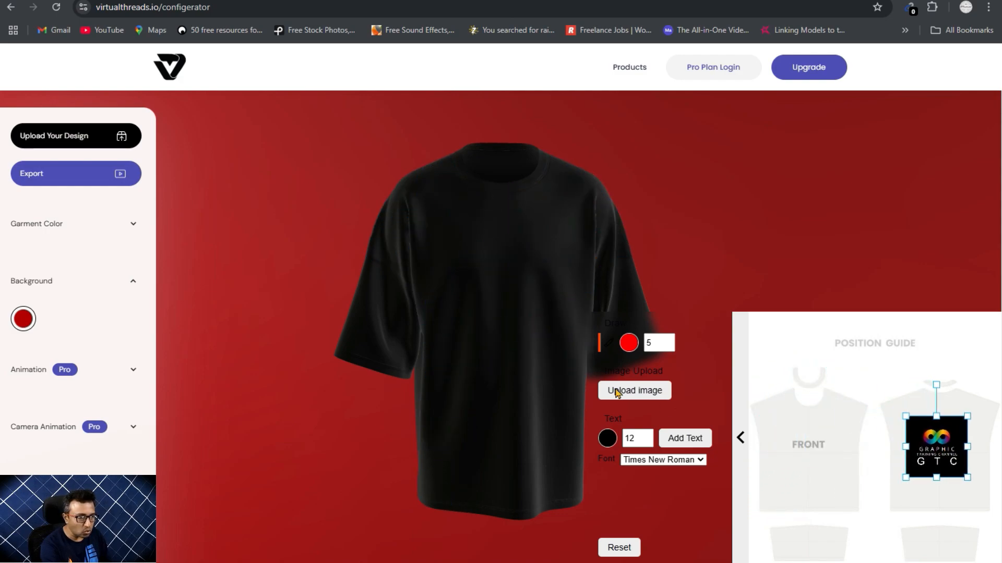
pyautogui.moveTo(431, 319); pyautogui.dragTo(302, 311)
pyautogui.moveTo(557, 293); pyautogui.dragTo(530, 300)
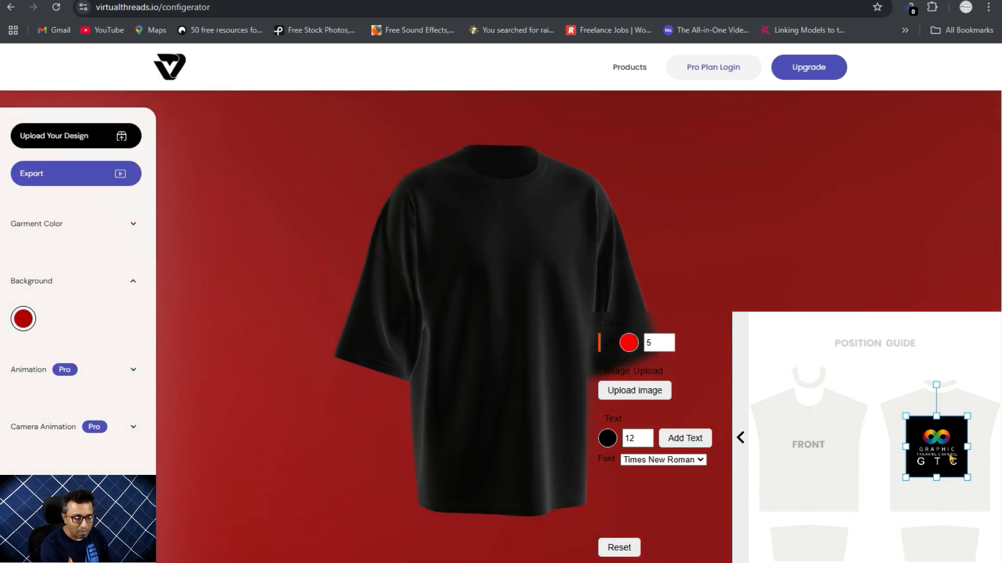
# Step: Try the GTC logo on each of the two sleeve panels and place it on the front panel
pyautogui.moveTo(935, 463); pyautogui.dragTo(803, 544)
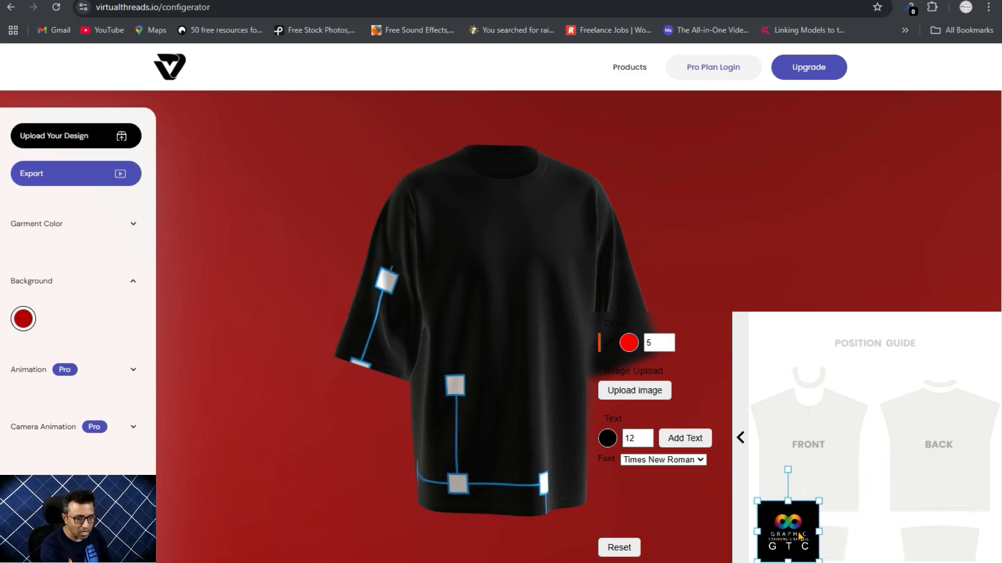
pyautogui.moveTo(890, 540); pyautogui.dragTo(959, 545)
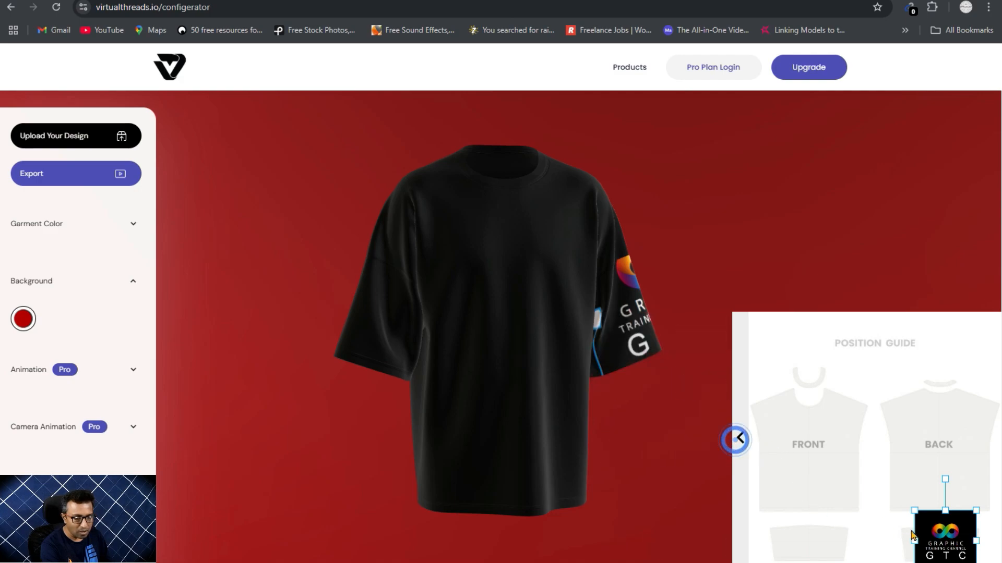
pyautogui.moveTo(924, 519); pyautogui.dragTo(786, 426)
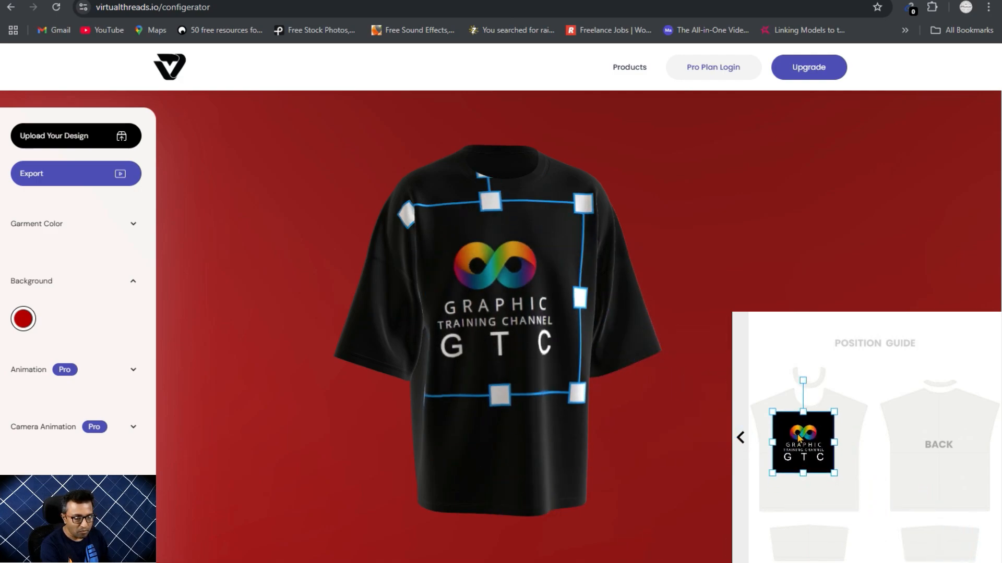
# Step: Reduce the GTC logo to about a third of the front panel's width and turn the shirt to face forward
pyautogui.moveTo(838, 477); pyautogui.dragTo(807, 448)
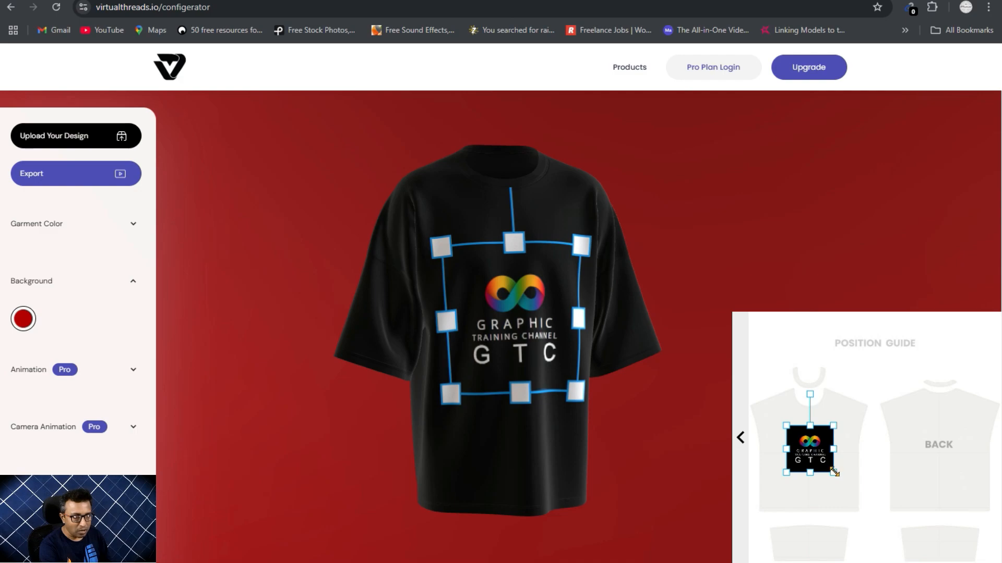
pyautogui.moveTo(835, 472); pyautogui.dragTo(827, 465)
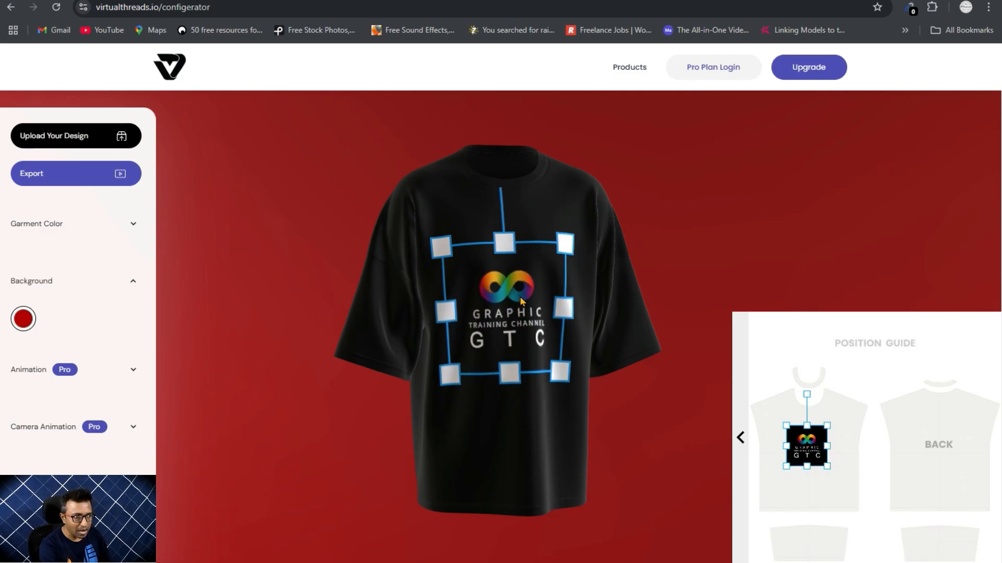
pyautogui.moveTo(521, 299); pyautogui.dragTo(505, 317)
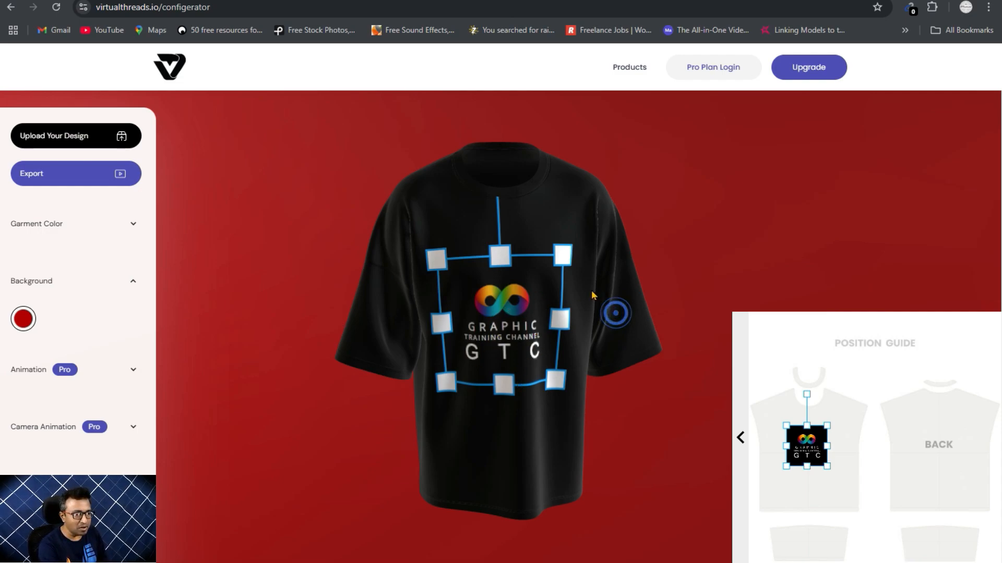
pyautogui.moveTo(488, 430); pyautogui.dragTo(469, 414)
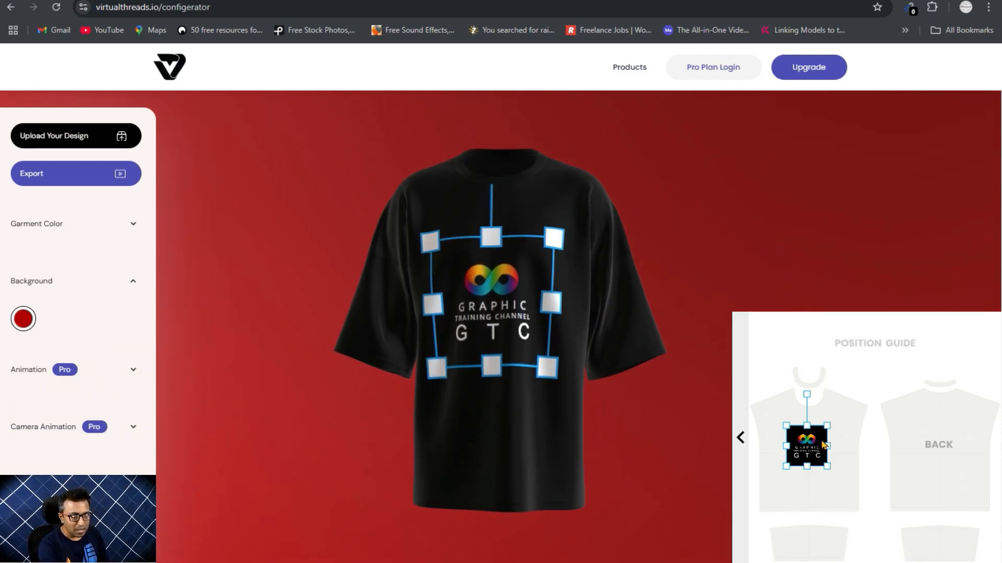
# Step: Move the GTC logo up to the chest and over to the wearer's left side of the front panel
pyautogui.moveTo(822, 444)
pyautogui.mouseDown()
pyautogui.moveTo(835, 437)
pyautogui.moveTo(821, 444)
pyautogui.mouseUp()
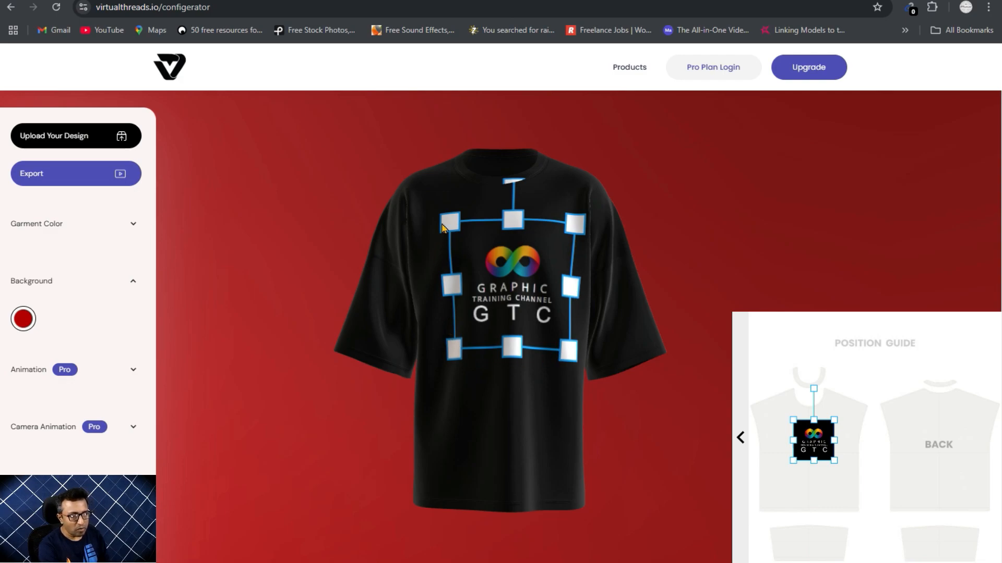
pyautogui.click(795, 489)
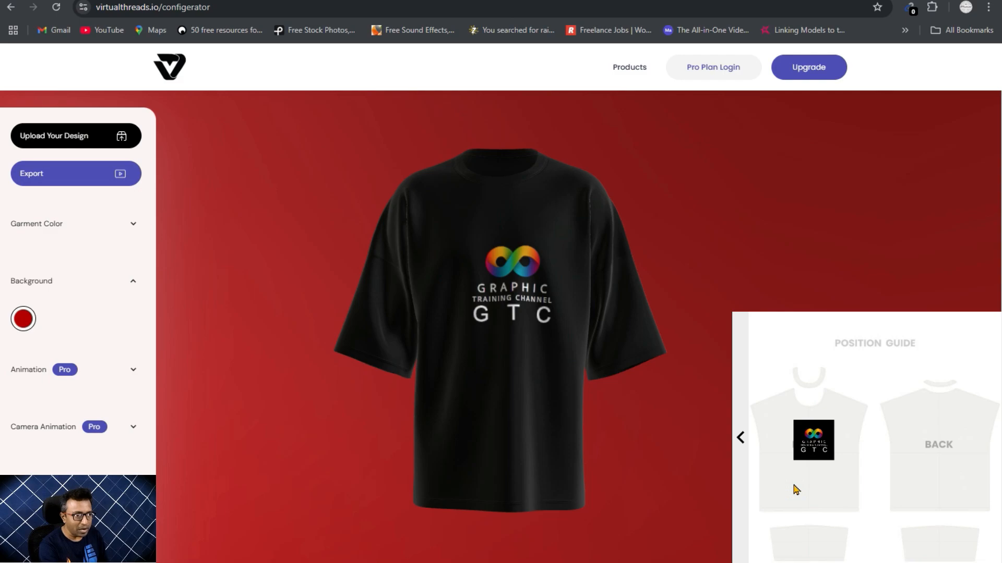
pyautogui.moveTo(822, 446); pyautogui.dragTo(829, 448)
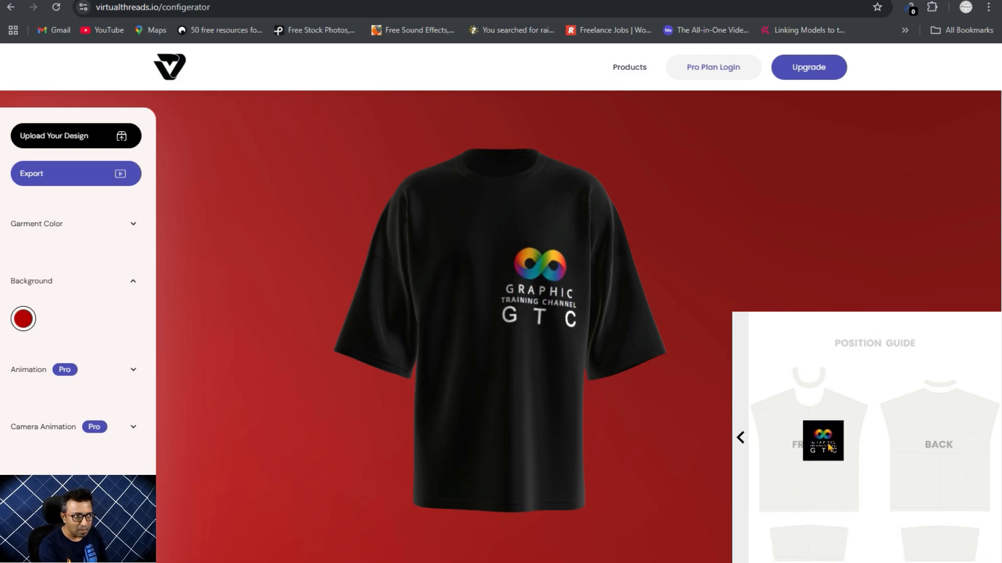
pyautogui.click(836, 459)
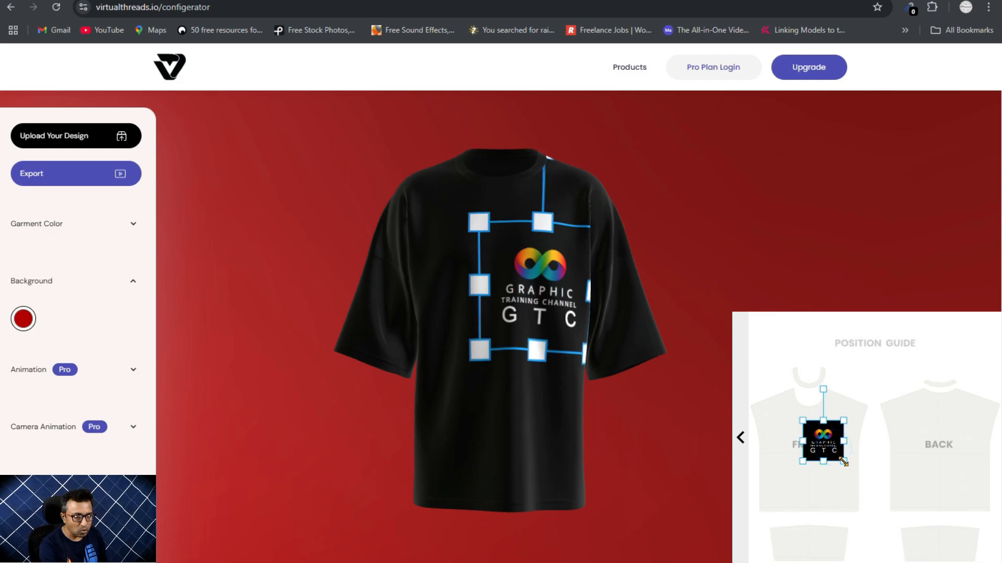
pyautogui.click(810, 481)
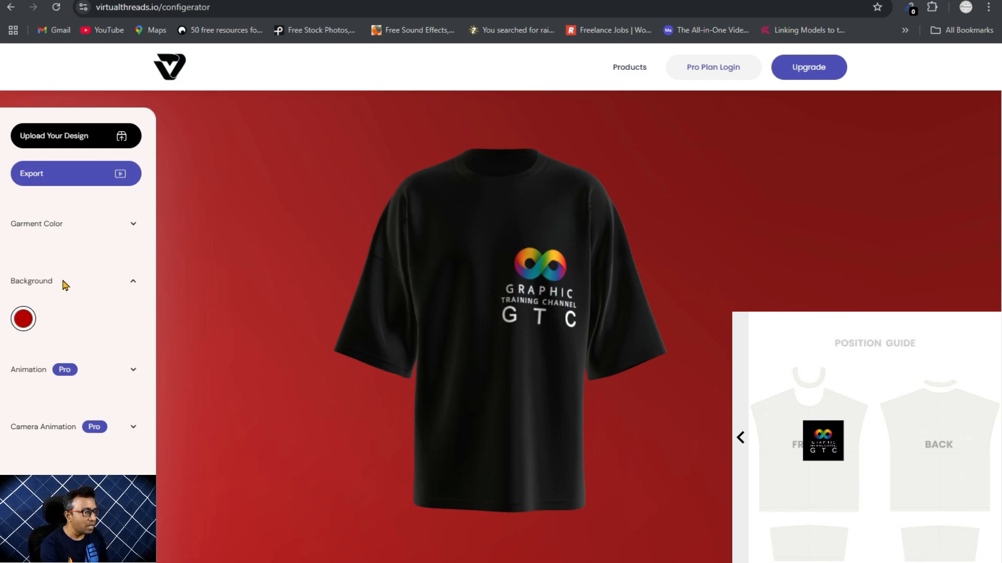
# Step: Export the black shirt mockup with the GTC logo as a 4K image
pyautogui.click(48, 180)
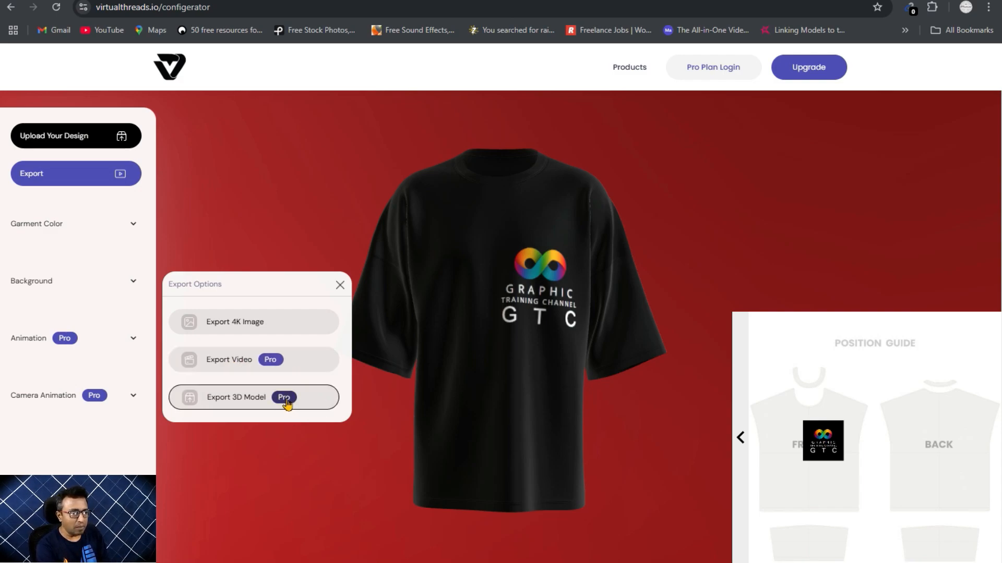
pyautogui.click(229, 326)
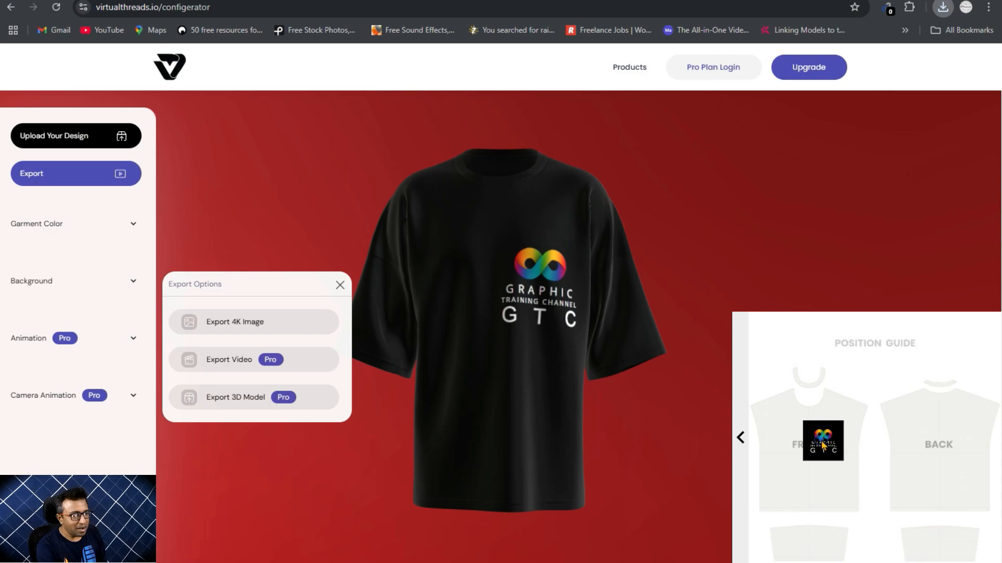
# Step: Reset the design to remove the GTC logo from the shirt and close the export options
pyautogui.click(822, 446)
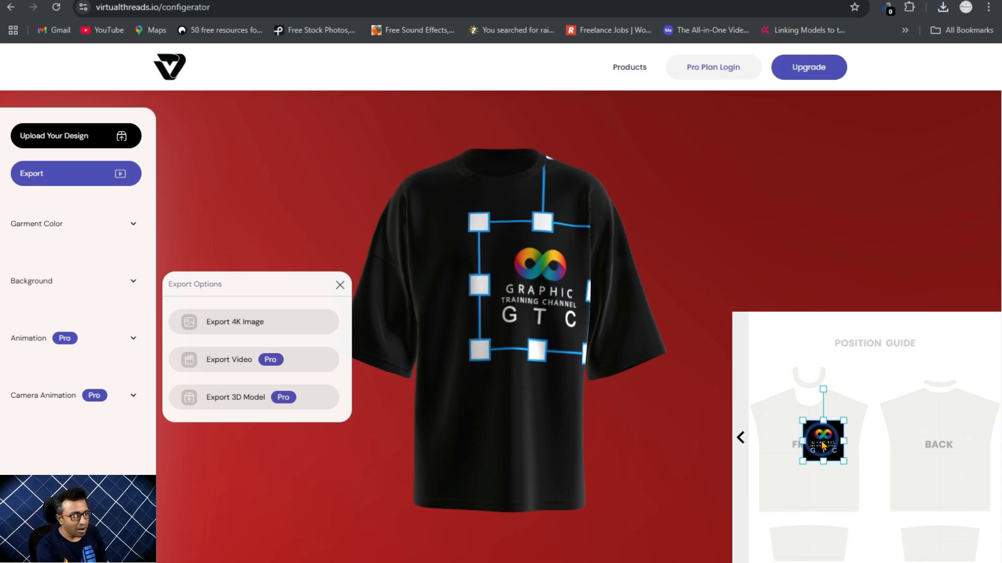
pyautogui.click(741, 447)
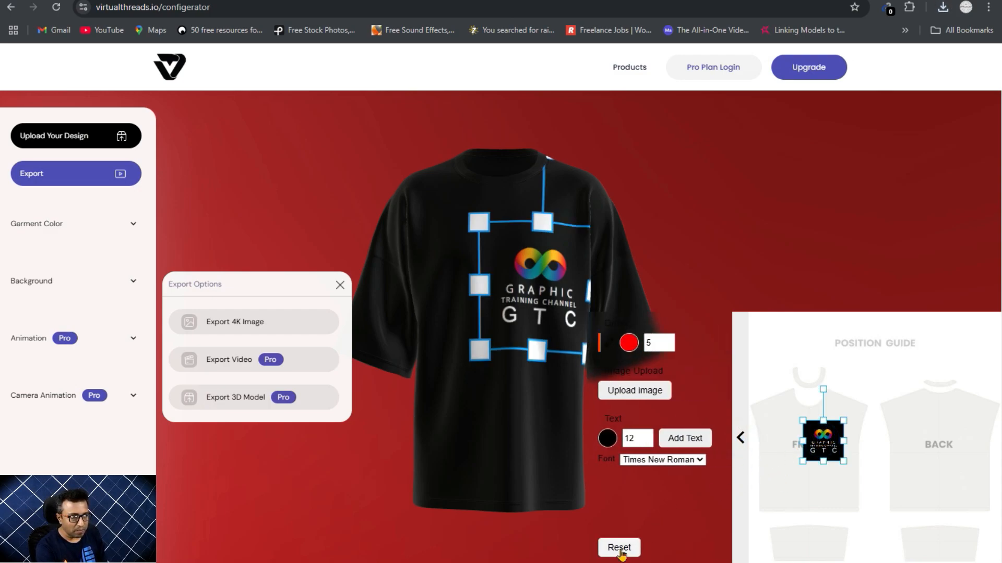
pyautogui.click(620, 549)
pyautogui.click(340, 286)
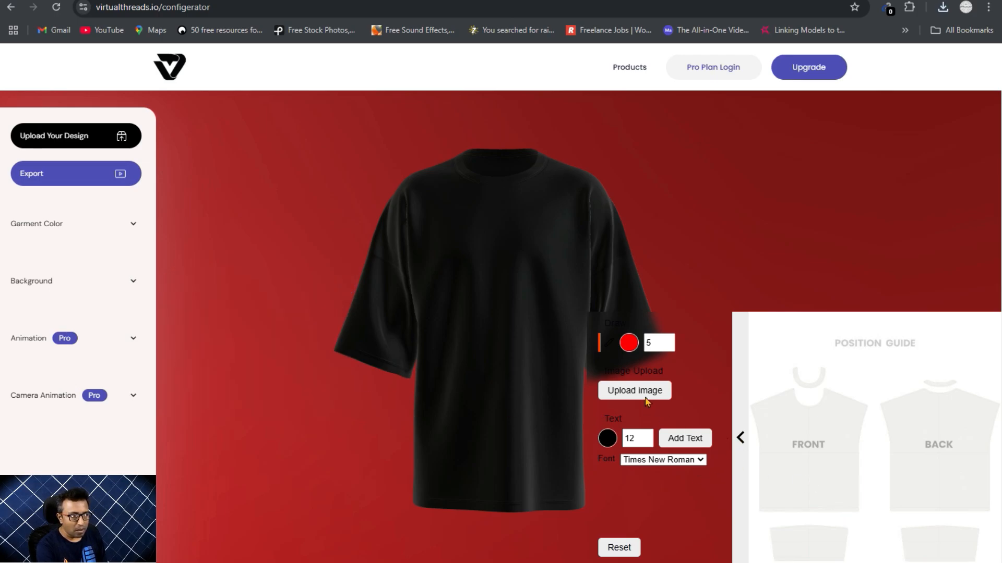
# Step: Upload the ocean waves photo from the sample images to the position guide
pyautogui.click(647, 393)
pyautogui.click(211, 99)
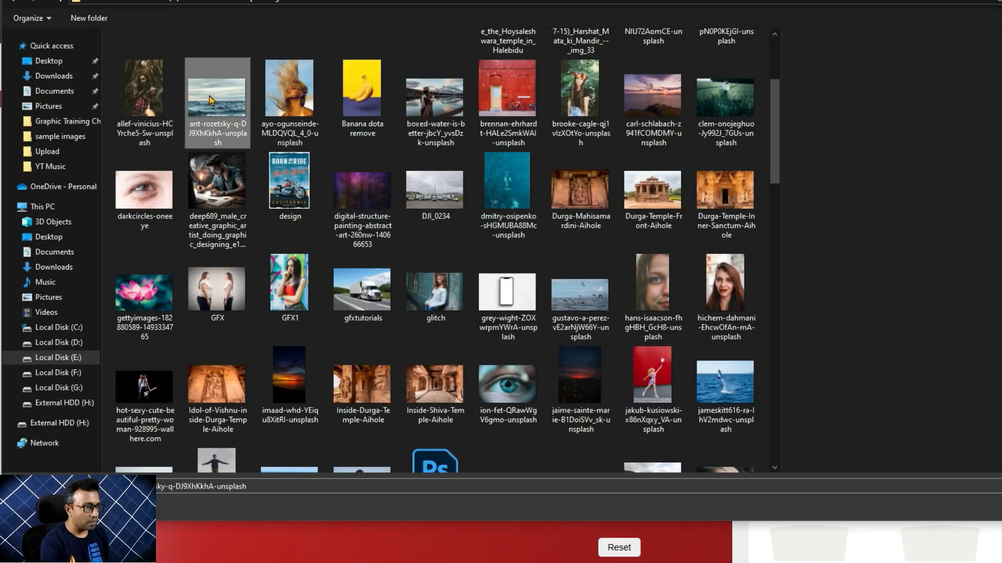
pyautogui.doubleClick(212, 99)
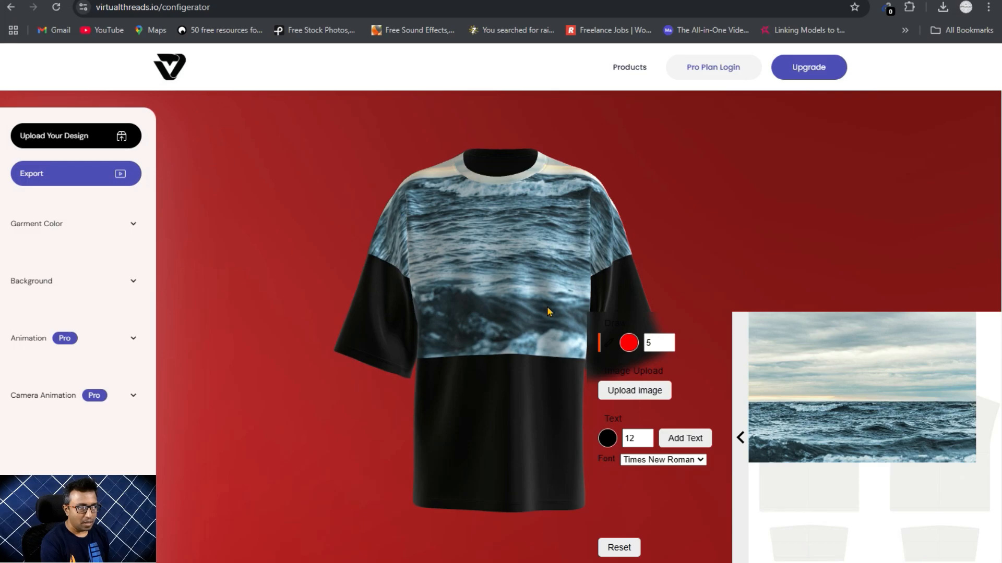
# Step: Lower the ocean photo over the front and back panels, widen it to cover the whole back, and rotate the shirt to check the coverage
pyautogui.moveTo(847, 395); pyautogui.dragTo(841, 445)
pyautogui.click(950, 453)
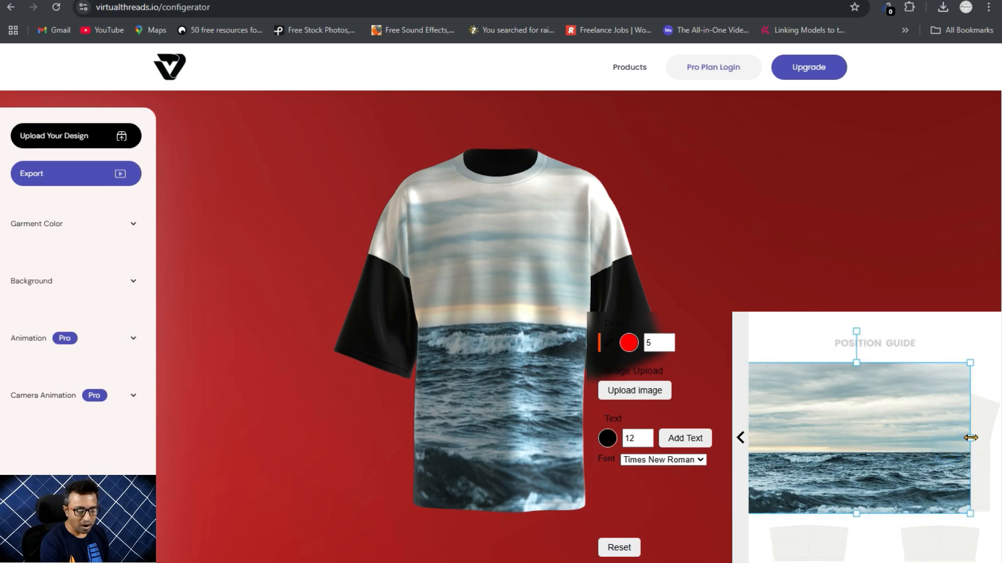
pyautogui.moveTo(969, 438); pyautogui.dragTo(1001, 438)
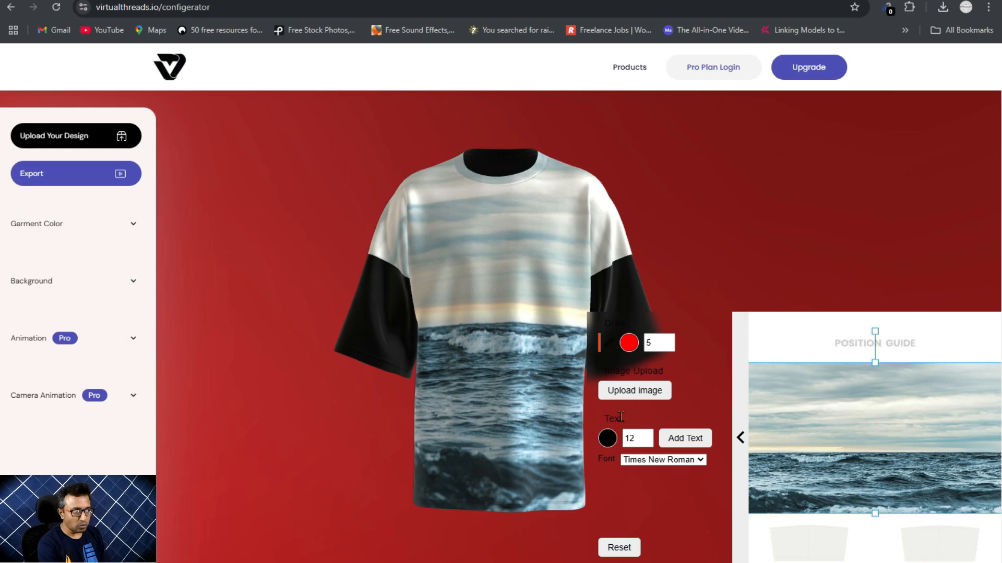
pyautogui.moveTo(449, 276); pyautogui.dragTo(676, 279)
pyautogui.moveTo(519, 308); pyautogui.dragTo(386, 313)
pyautogui.moveTo(491, 311); pyautogui.dragTo(488, 317)
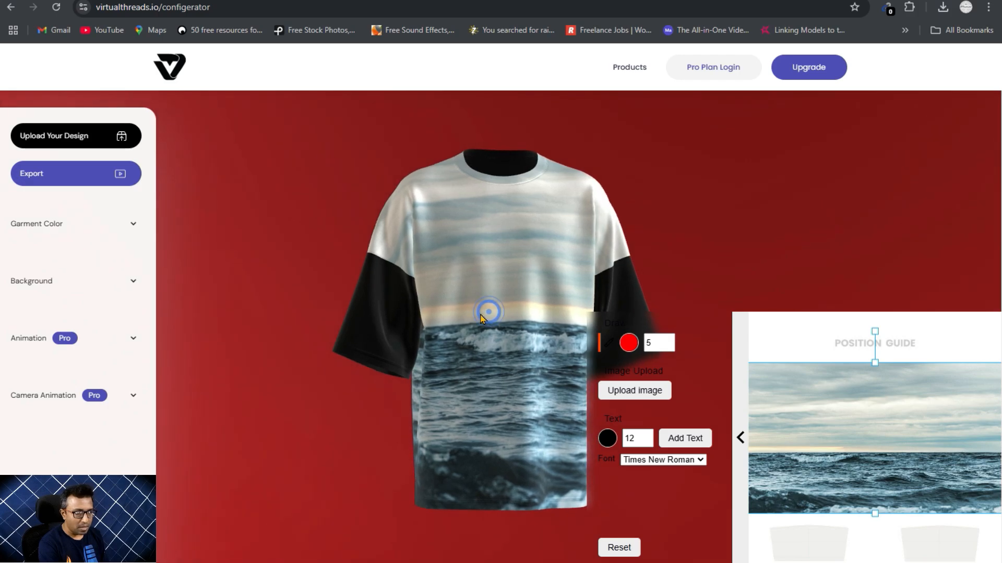
# Step: Stretch the ocean photo downward over the sleeve panels and hide the drawing and text tools beside the position guide
pyautogui.moveTo(874, 514); pyautogui.dragTo(873, 562)
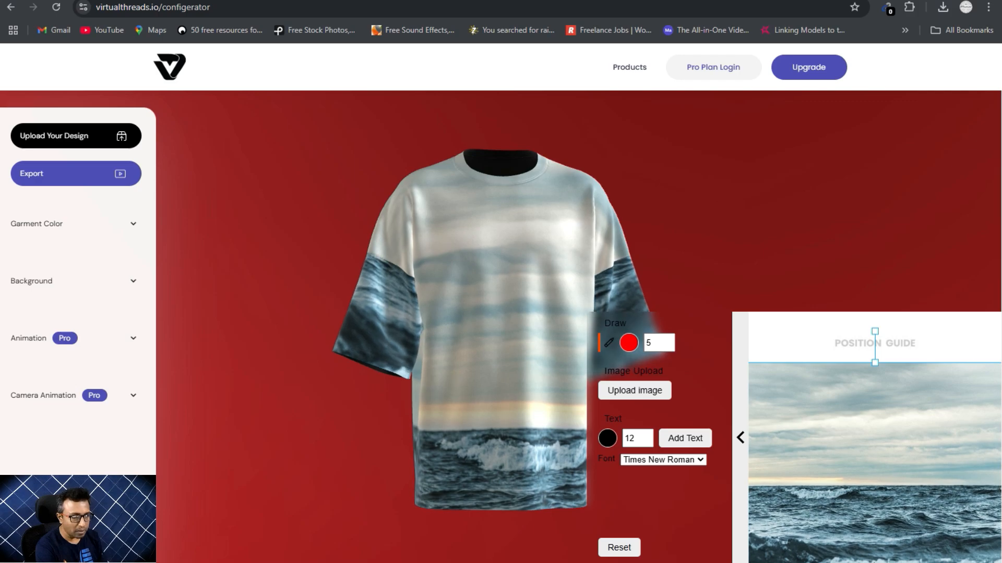
pyautogui.moveTo(485, 323); pyautogui.dragTo(449, 319)
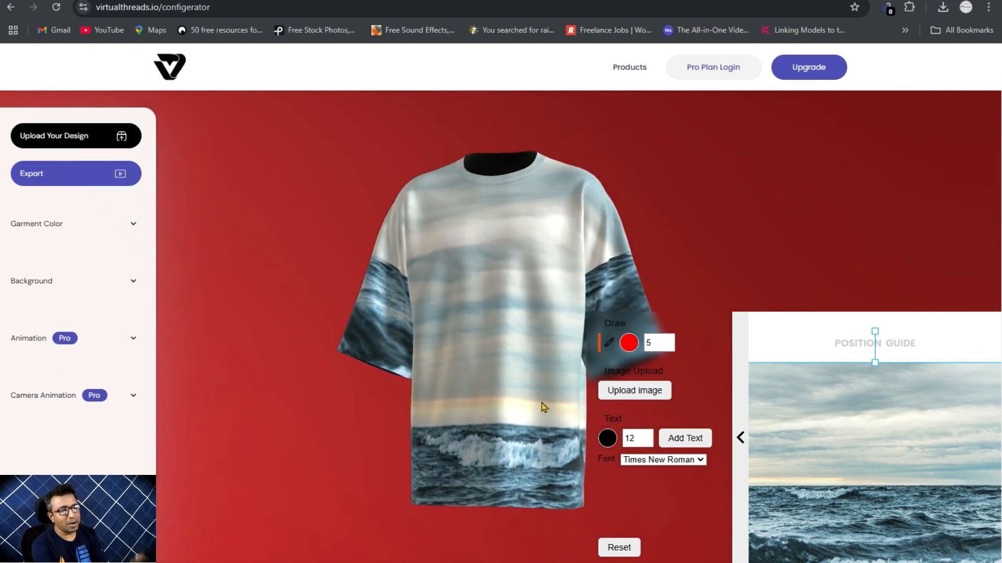
pyautogui.click(742, 439)
pyautogui.moveTo(510, 340)
pyautogui.mouseDown()
pyautogui.moveTo(531, 357)
pyautogui.moveTo(538, 349)
pyautogui.mouseUp()
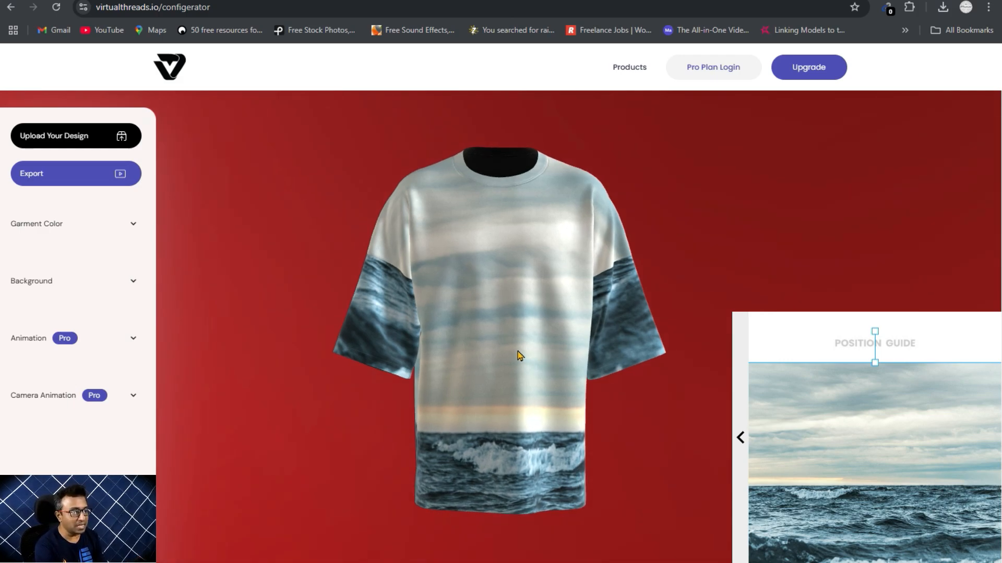
pyautogui.moveTo(518, 353)
pyautogui.mouseDown()
pyautogui.moveTo(485, 363)
pyautogui.moveTo(514, 363)
pyautogui.mouseUp()
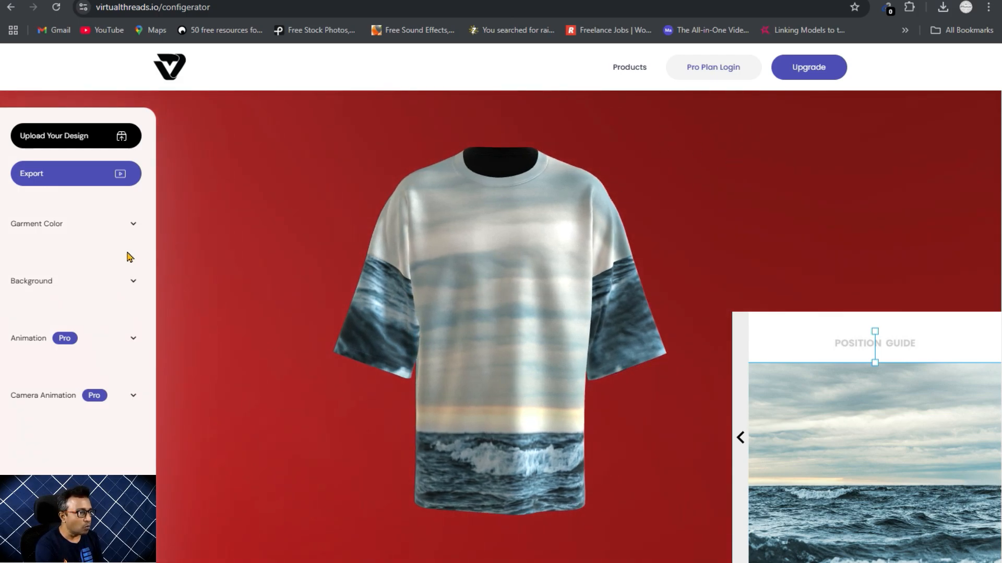
# Step: Set the garment color to white (RGB 255, 255, 255) so the inside of the collar matches the photo
pyautogui.click(133, 226)
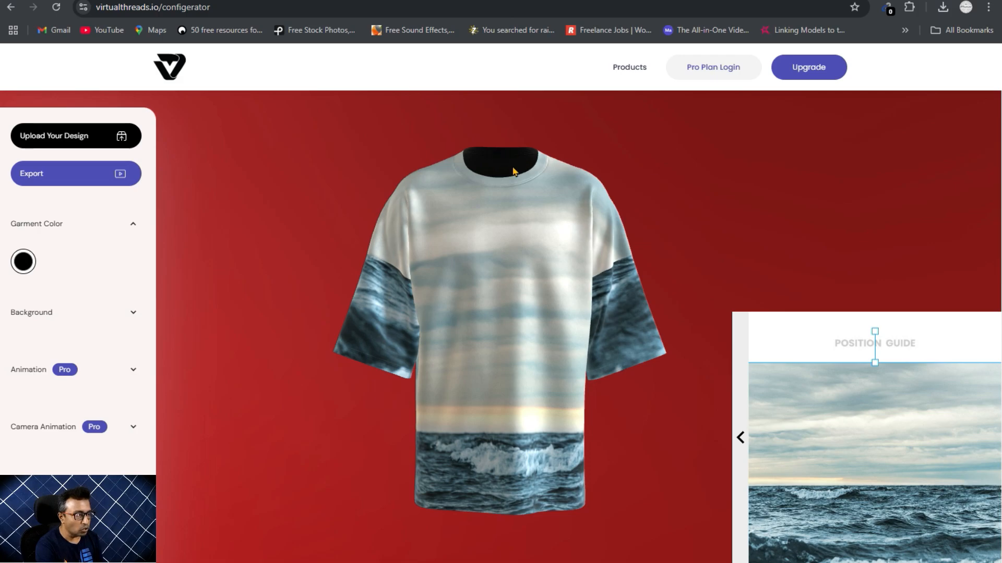
pyautogui.click(26, 266)
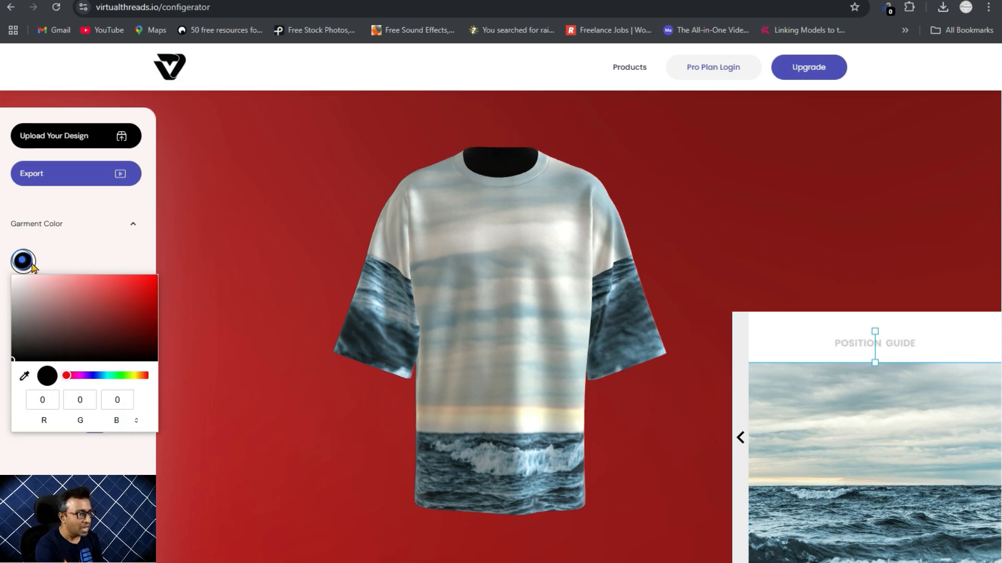
pyautogui.moveTo(111, 299); pyautogui.dragTo(189, 271)
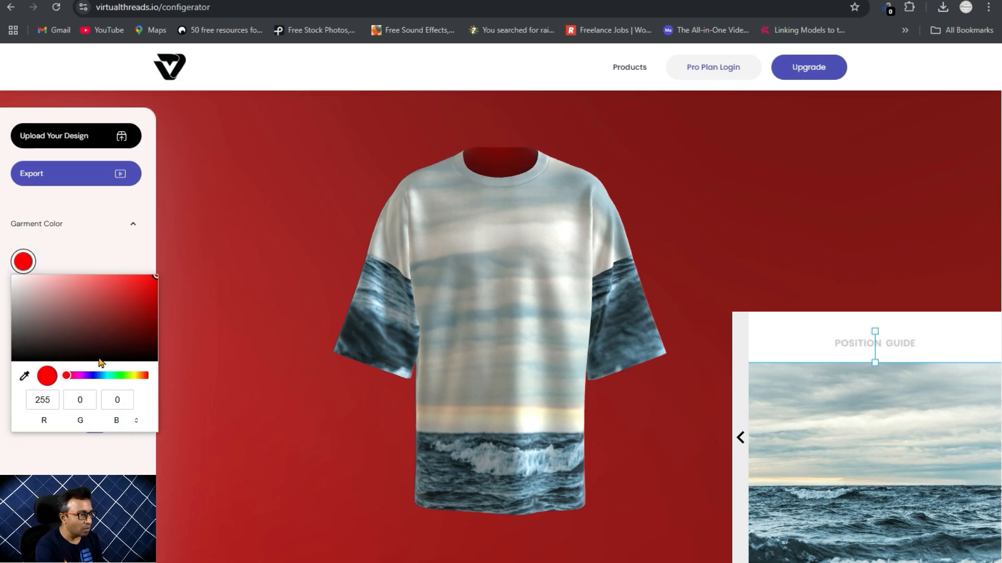
pyautogui.moveTo(67, 376); pyautogui.dragTo(126, 380)
pyautogui.moveTo(76, 328); pyautogui.dragTo(13, 276)
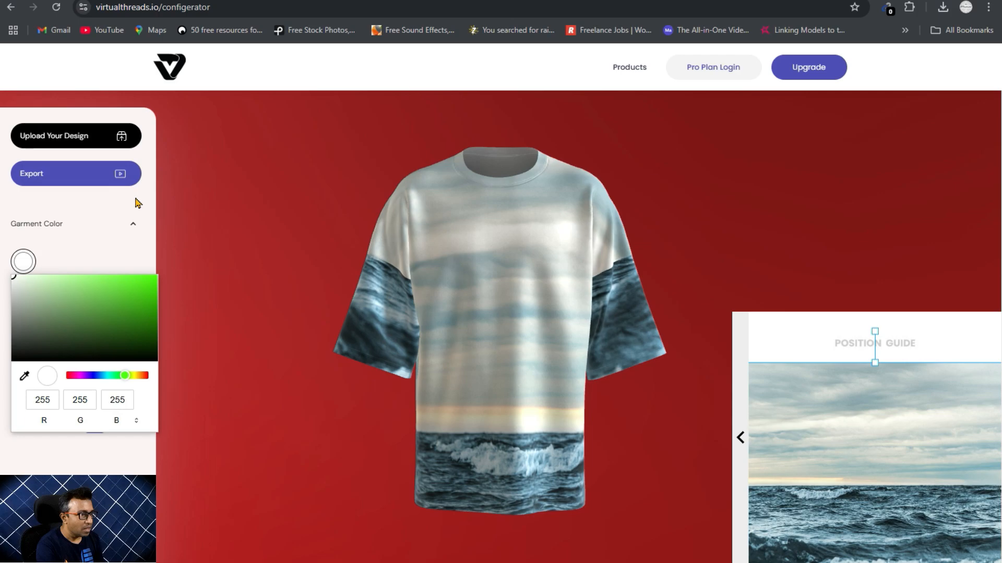
pyautogui.click(207, 215)
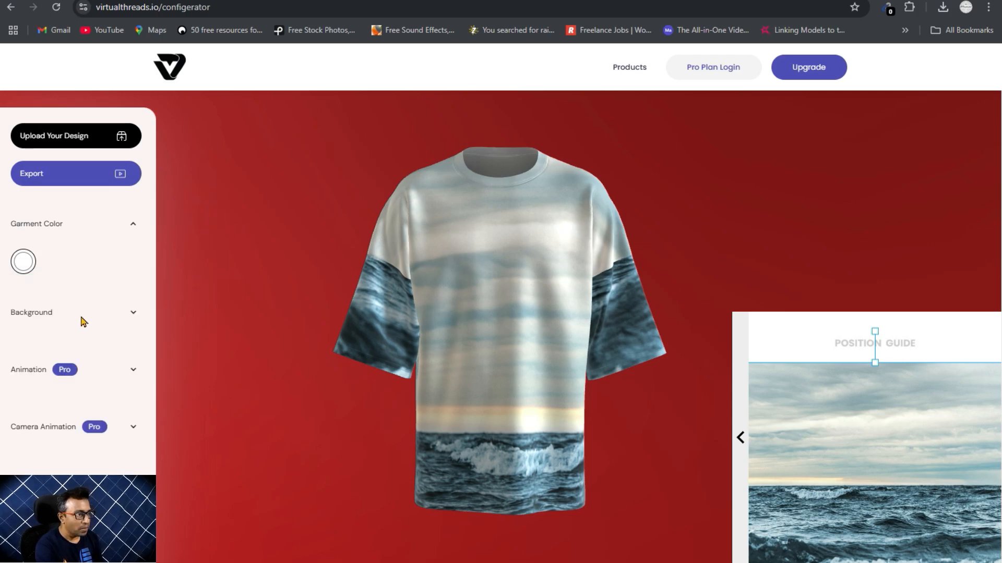
# Step: Set the mockup background to teal blue, RGB 0, 149, 179
pyautogui.click(133, 314)
pyautogui.click(23, 319)
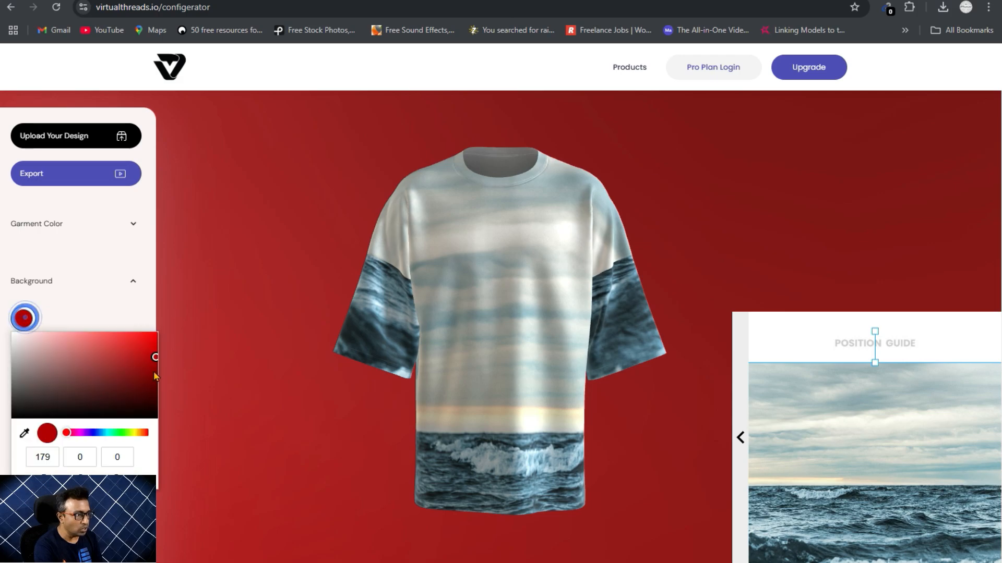
pyautogui.moveTo(81, 432); pyautogui.dragTo(106, 438)
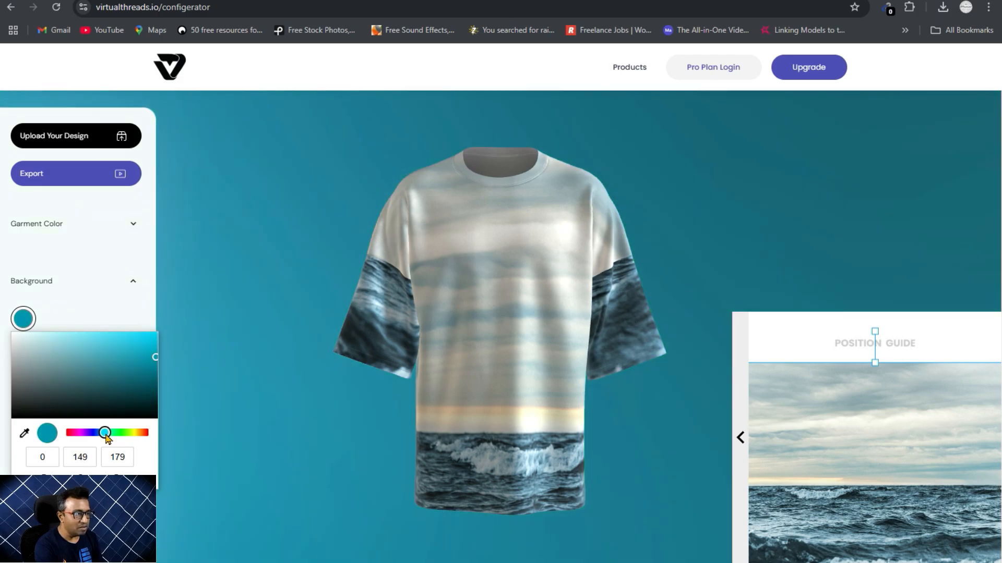
pyautogui.click(89, 280)
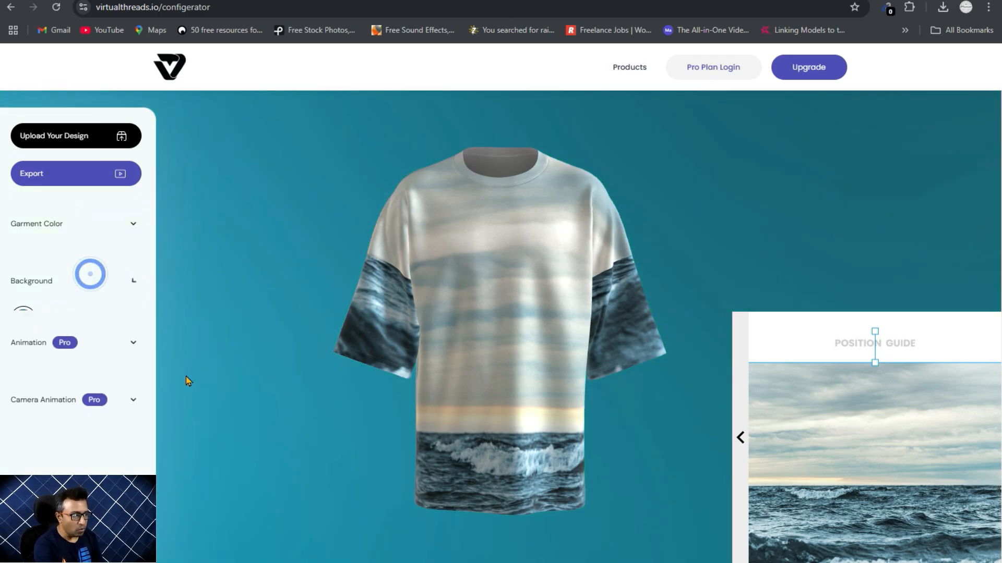
# Step: Examine the Pro animation and camera animation options
pyautogui.click(133, 339)
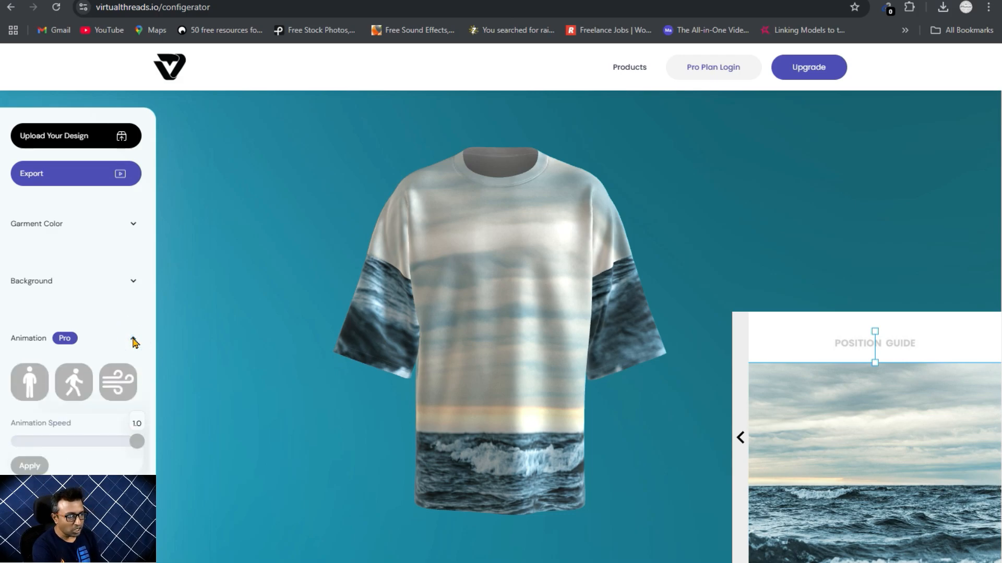
pyautogui.click(133, 339)
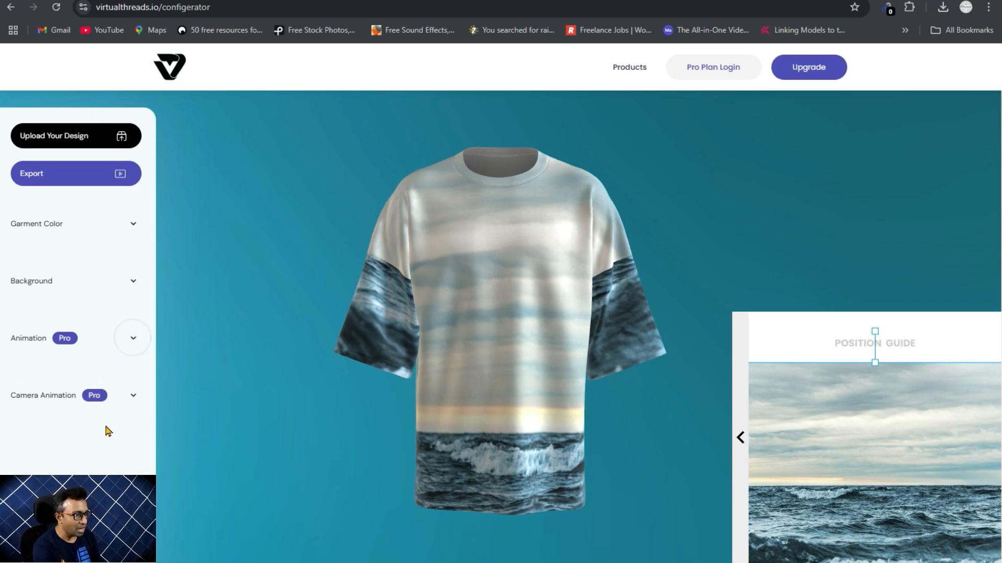
pyautogui.click(132, 398)
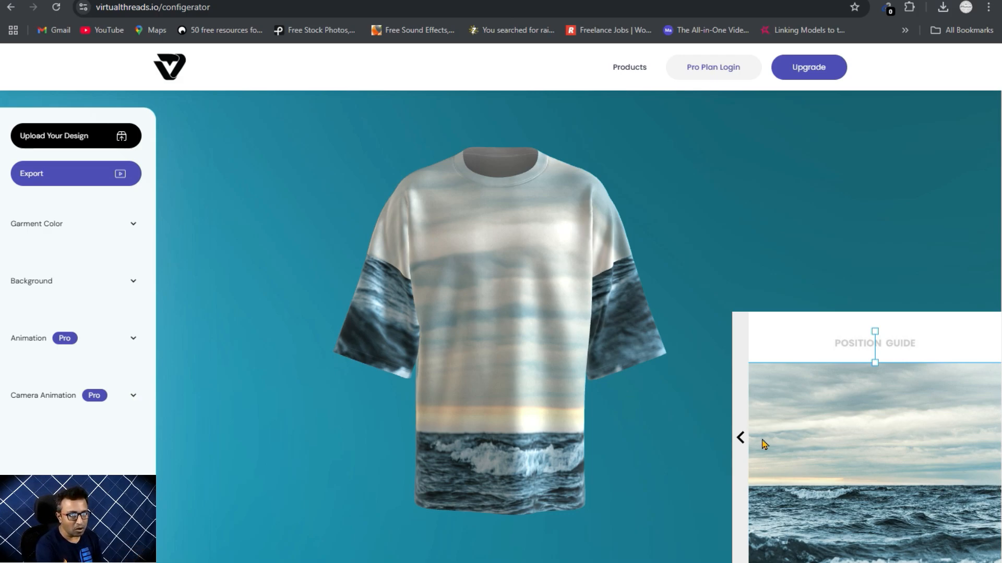
# Step: Export the front view of the ocean shirt as a 4K image and open the downloaded picture from the Downloads folder
pyautogui.click(78, 178)
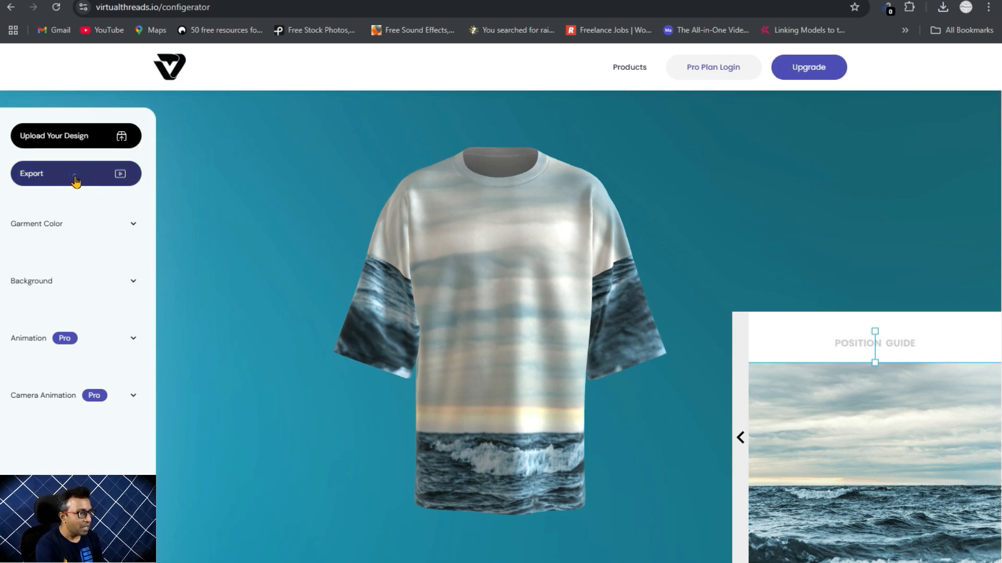
pyautogui.click(257, 325)
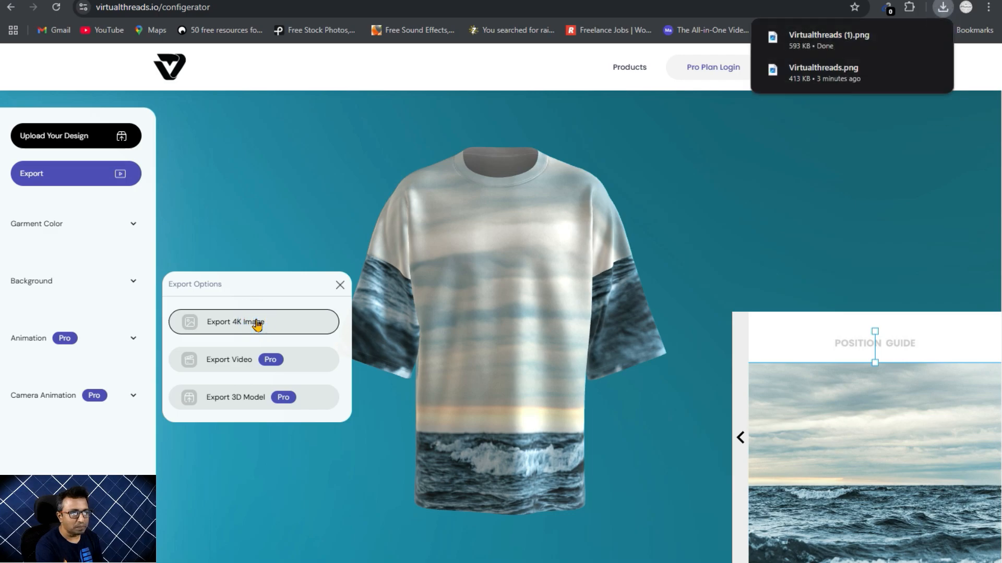
pyautogui.click(944, 7)
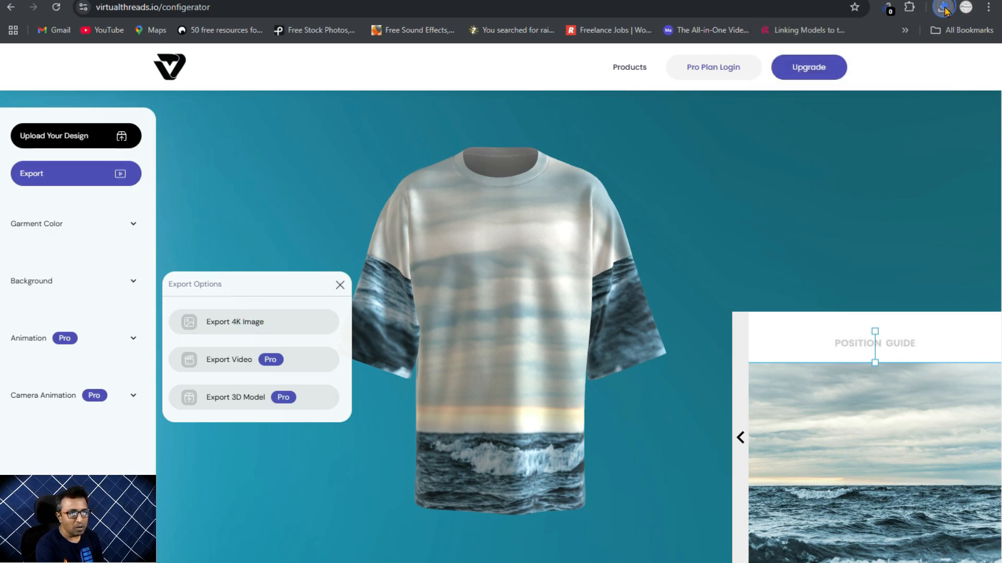
pyautogui.click(944, 8)
pyautogui.click(887, 66)
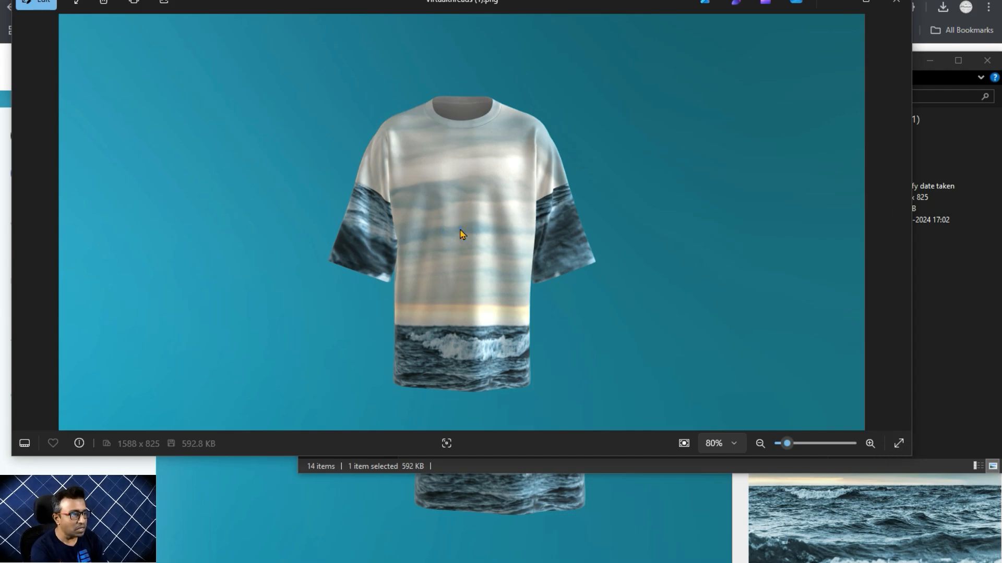
# Step: Compare the exported ocean and GTC logo mockups, check the logo up close, and close the image viewer and Downloads folder
pyautogui.press('Right')
pyautogui.press('Left')
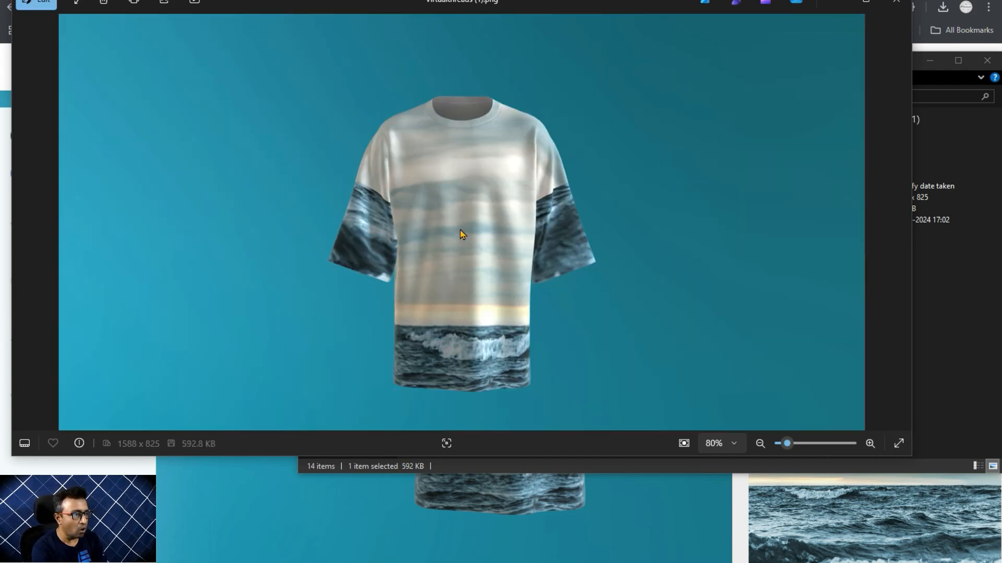
pyautogui.press('Right')
pyautogui.scroll(6, 464, 234)
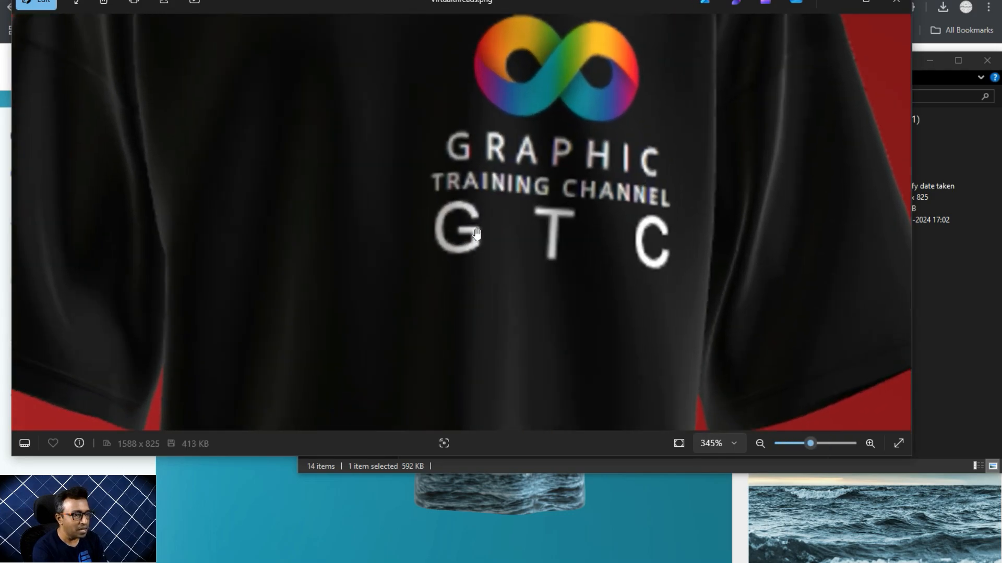
pyautogui.scroll(-6, 476, 233)
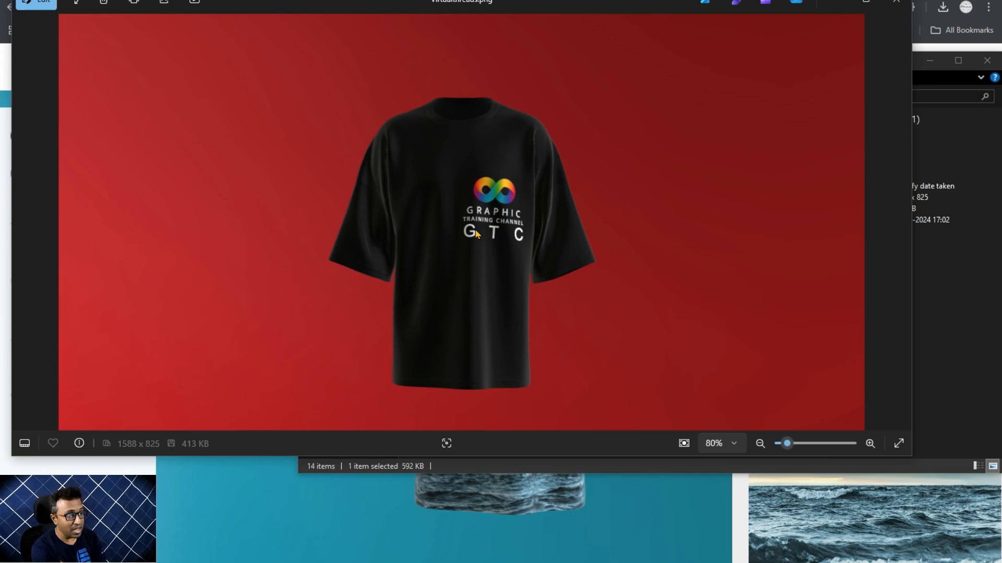
pyautogui.press('Left')
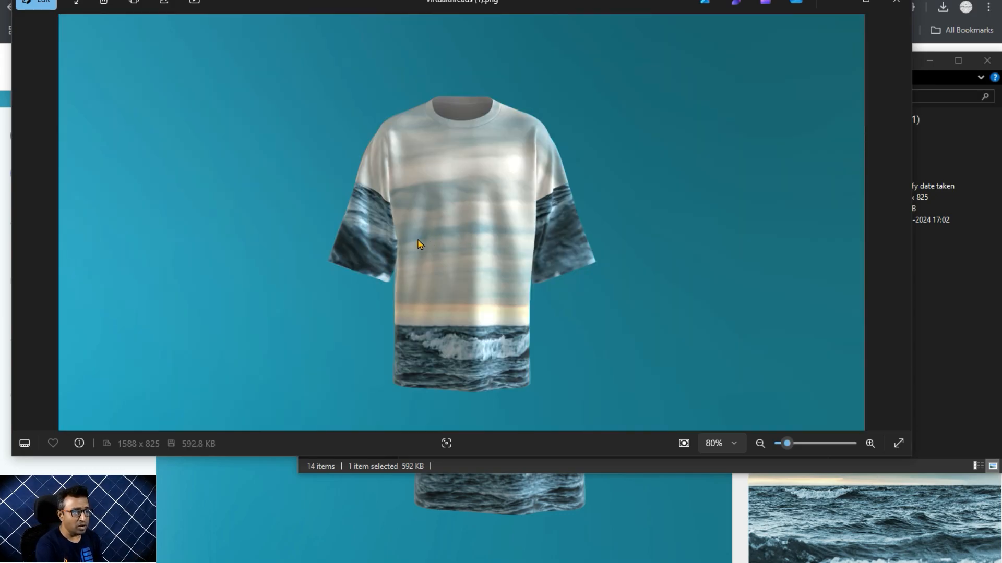
pyautogui.click(896, 1)
pyautogui.moveTo(846, 58); pyautogui.dragTo(828, 62)
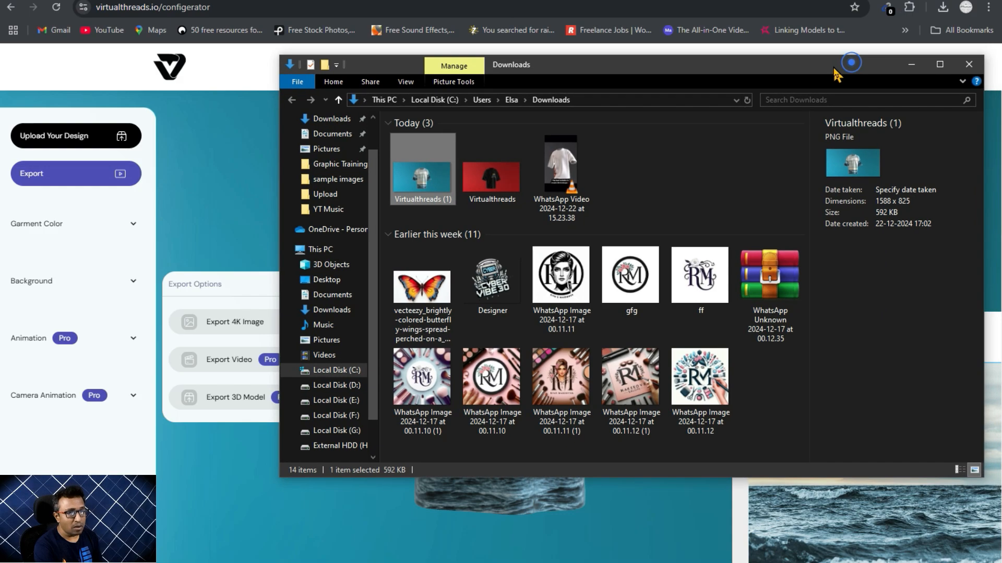
pyautogui.click(969, 65)
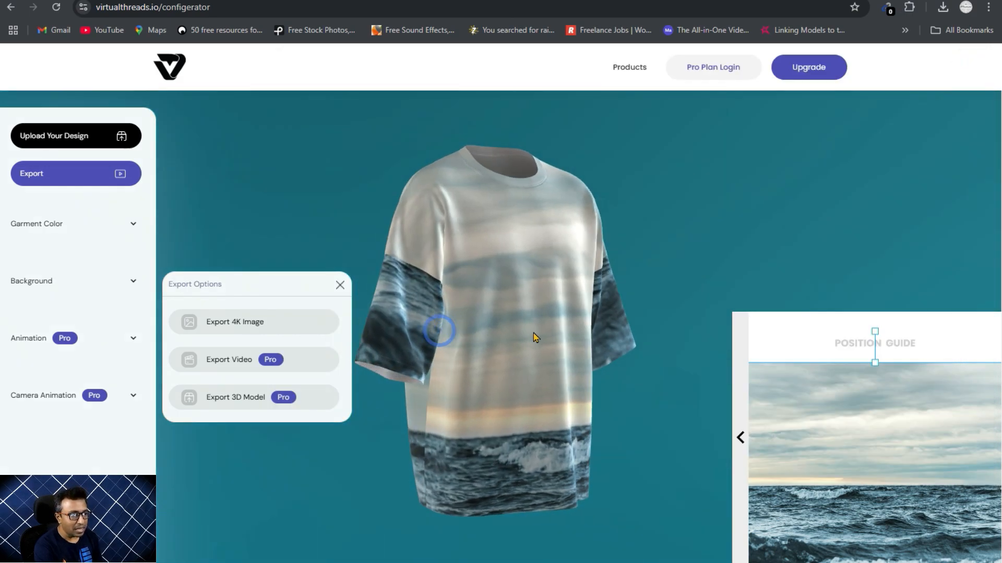
# Step: Export the ocean shirt turned to an angled side view as a 4K image and open the downloaded picture
pyautogui.moveTo(533, 333); pyautogui.dragTo(545, 333)
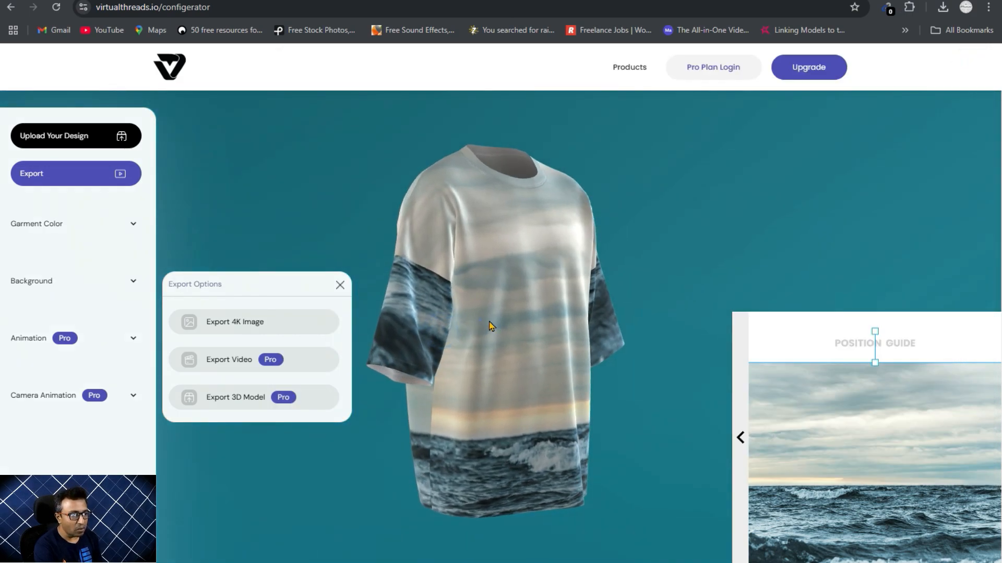
pyautogui.moveTo(480, 321); pyautogui.dragTo(529, 322)
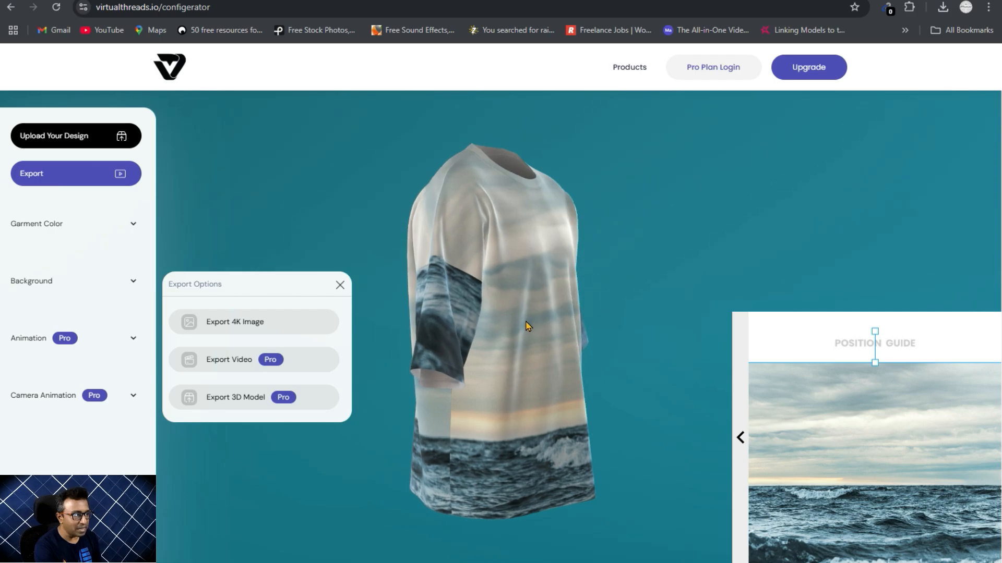
pyautogui.click(89, 177)
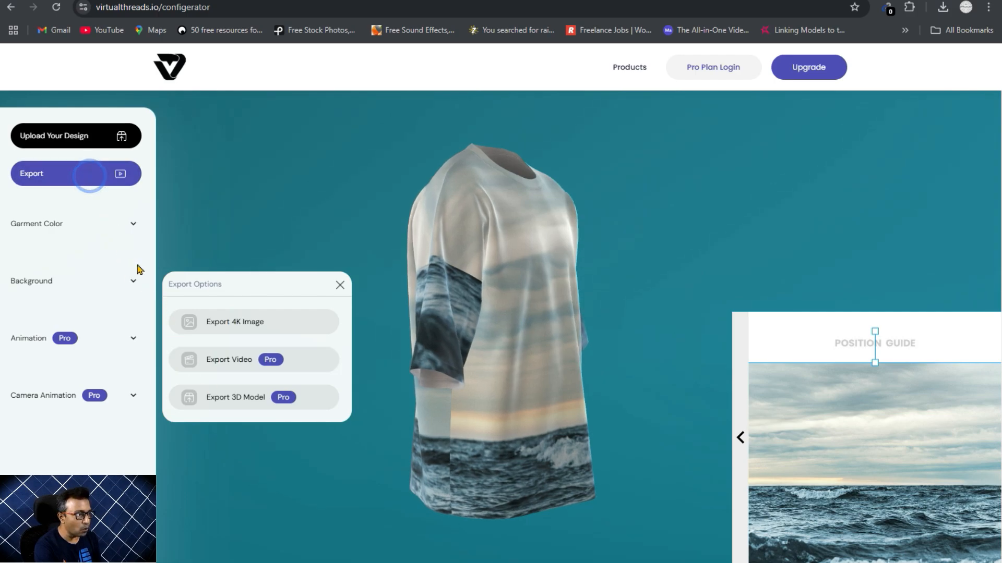
pyautogui.click(222, 323)
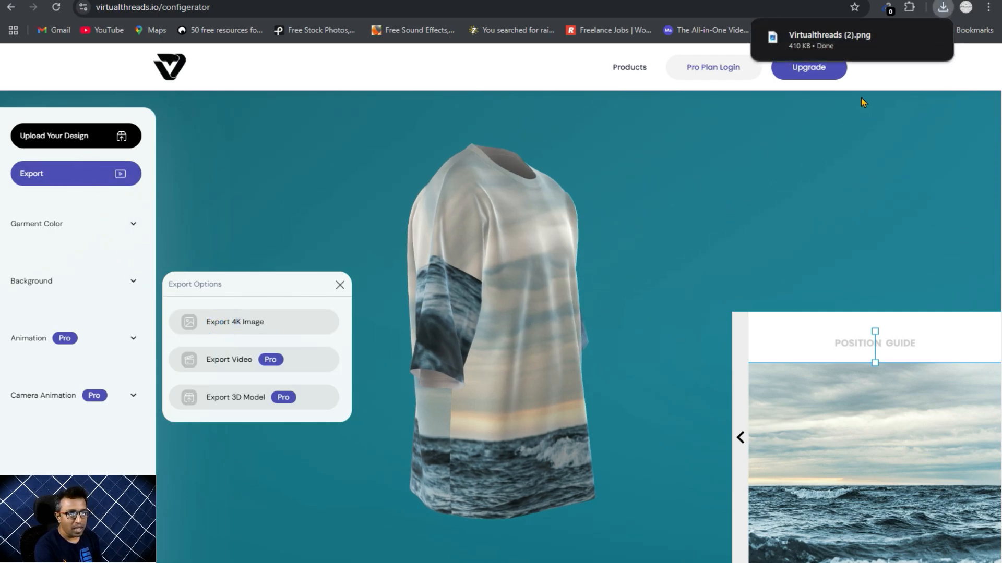
pyautogui.click(830, 39)
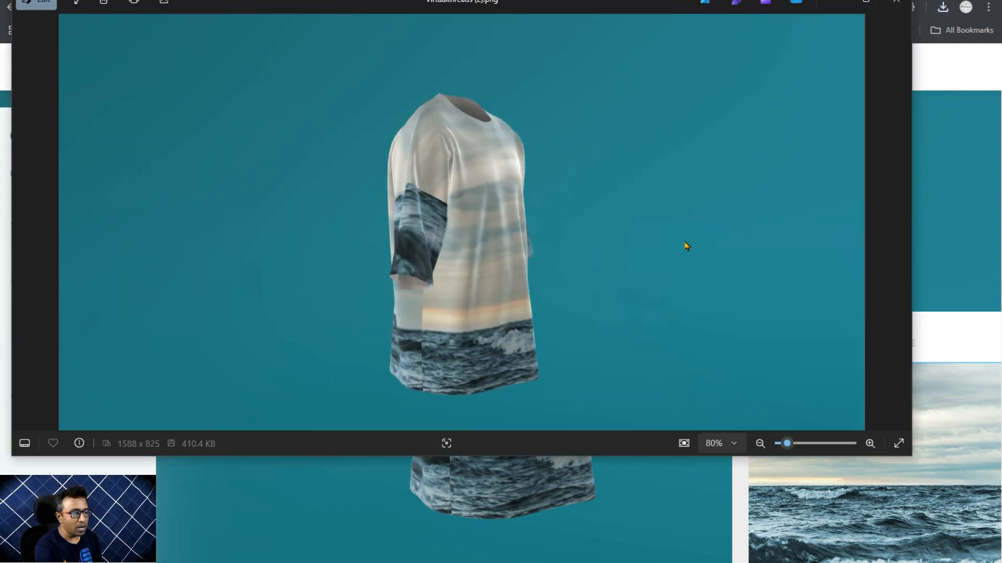